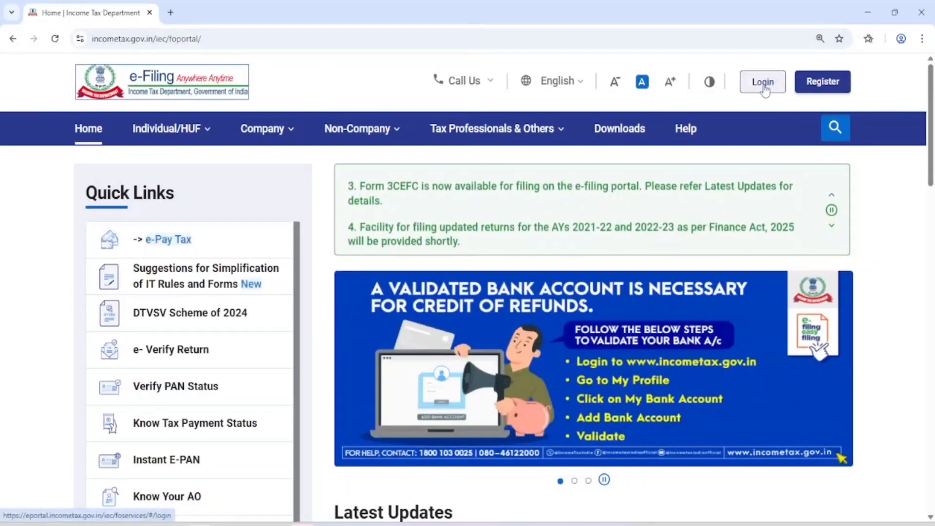
Open the new-account registration page showing the 'Let's Get Started' form.
click(820, 86)
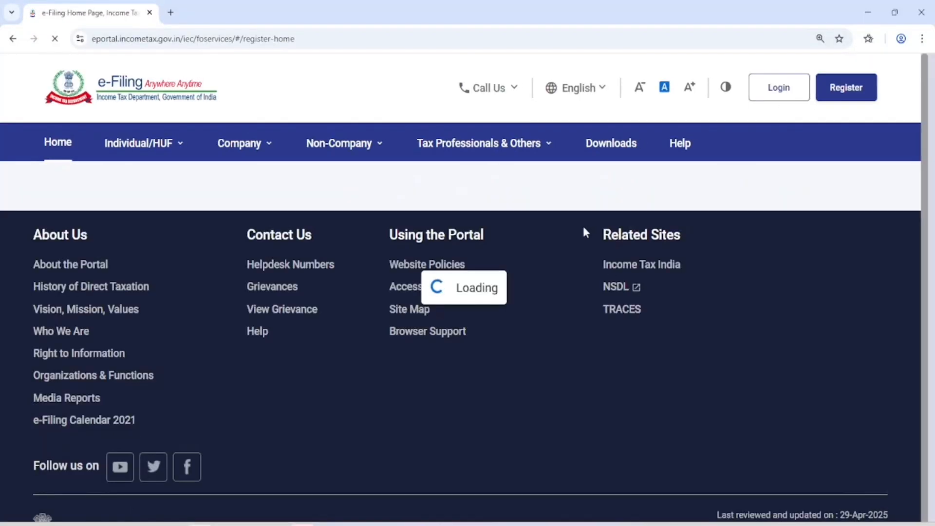
scroll(199, 230, down, 3)
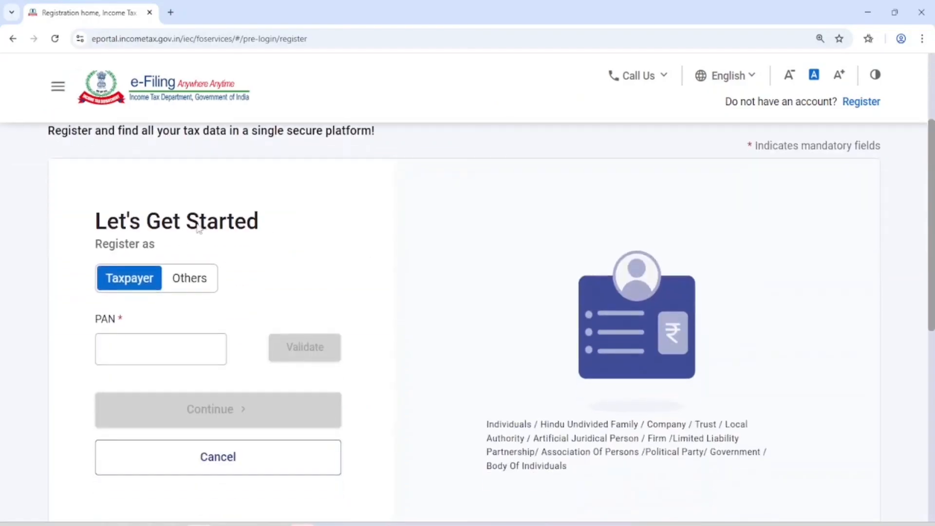
drag(97, 222, 307, 190)
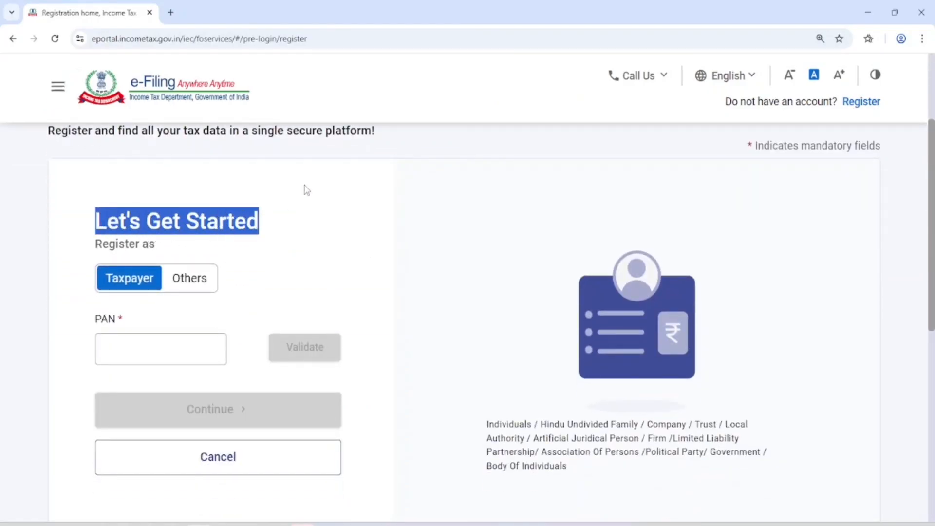
scroll(308, 188, down, 2)
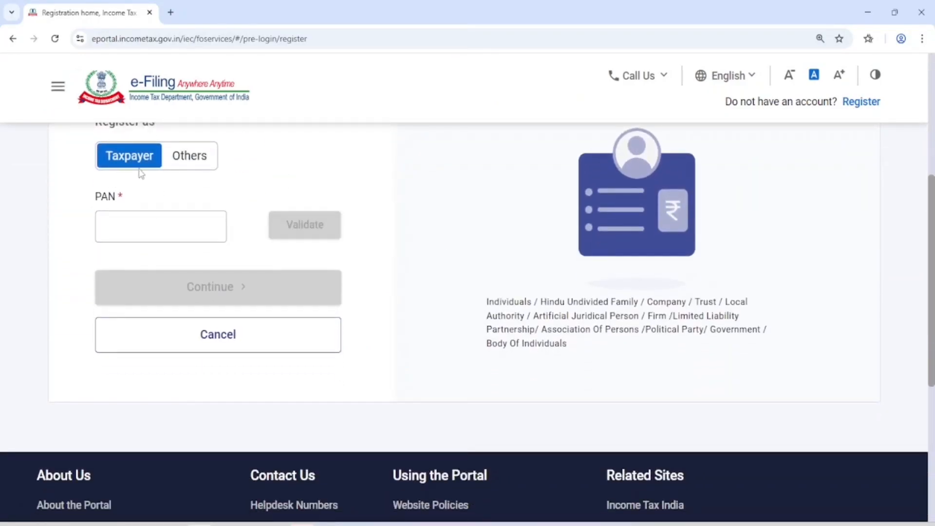
Browse the Others registrant categories, then set the registration type back to Taxpayer.
click(192, 159)
click(180, 227)
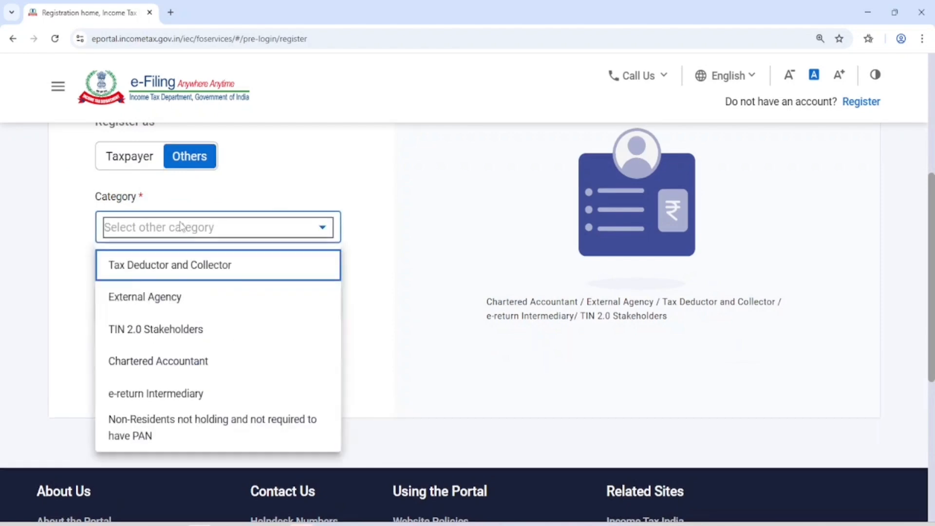
scroll(182, 316, down, 3)
scroll(187, 335, up, 3)
click(137, 156)
click(178, 229)
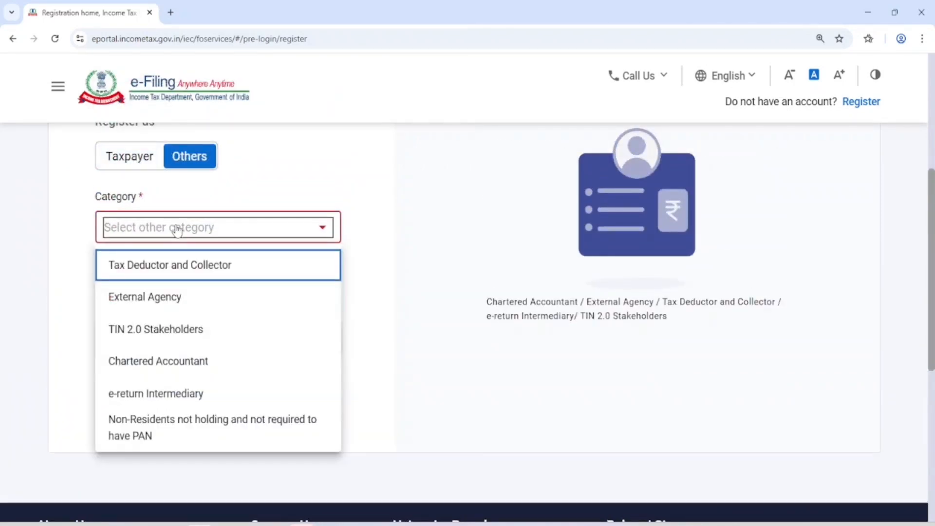
click(140, 146)
click(138, 157)
click(140, 226)
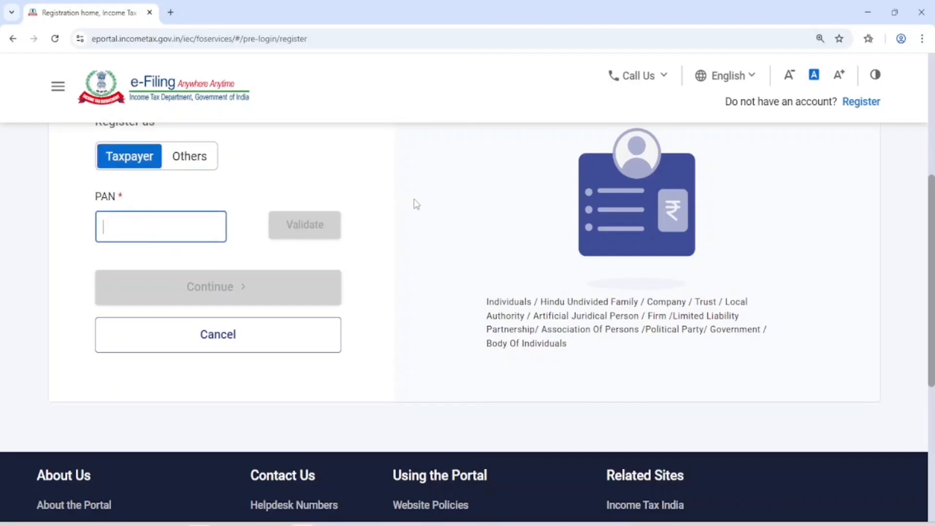
Paste the PAN and validate it, noting the success and already-registered messages.
key(ctrl+v)
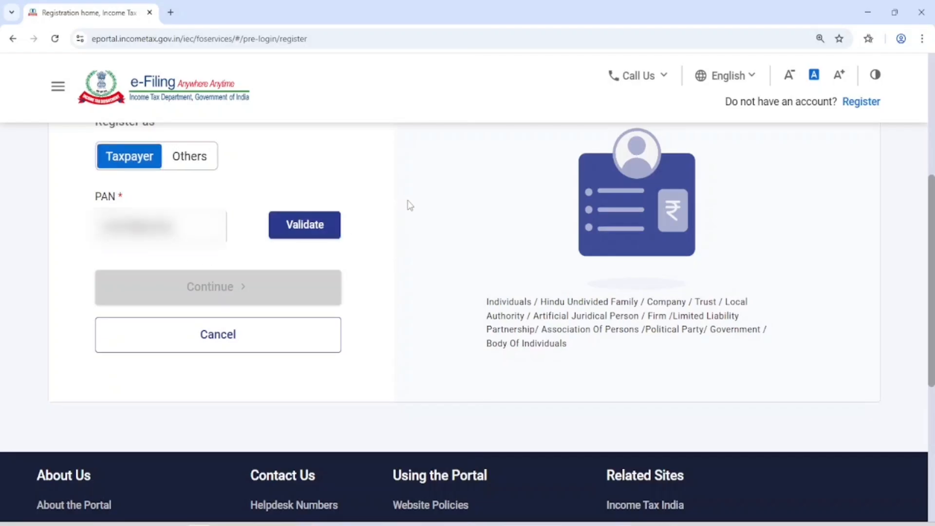
click(311, 230)
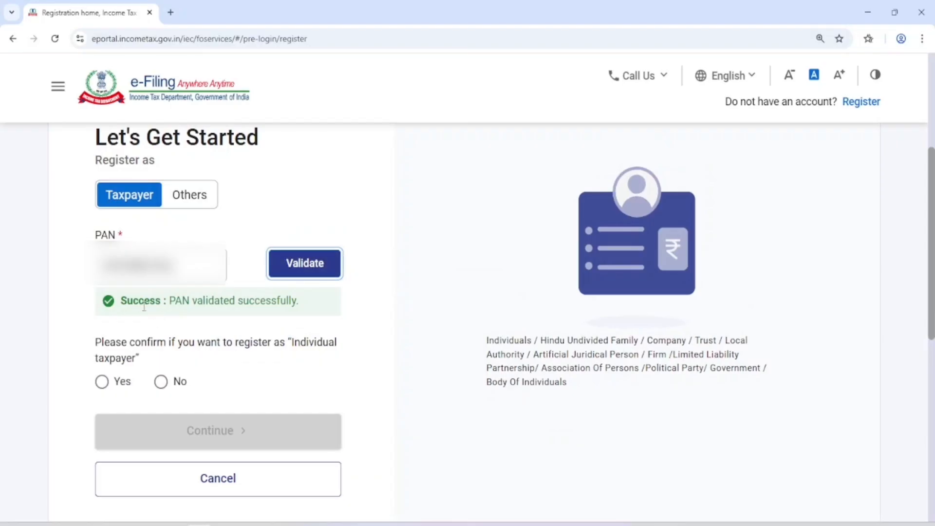
drag(122, 301, 301, 304)
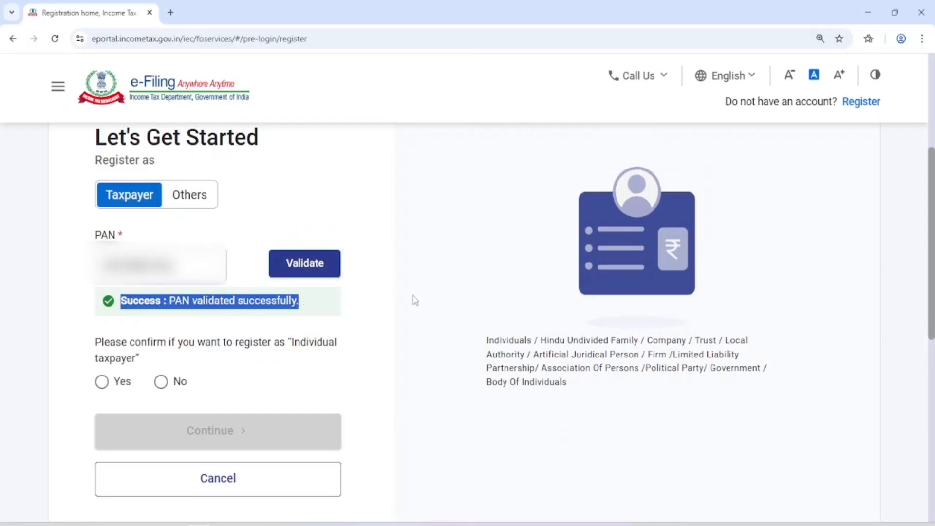
click(467, 294)
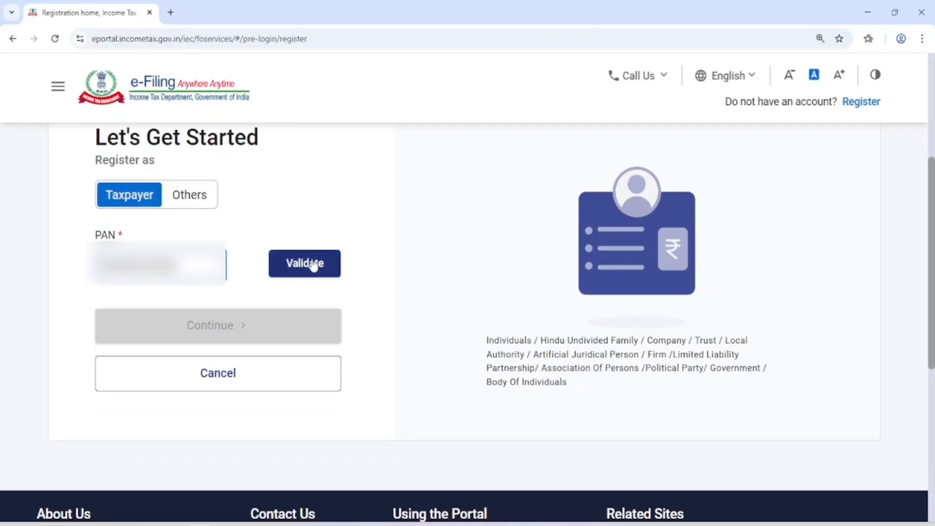
click(313, 265)
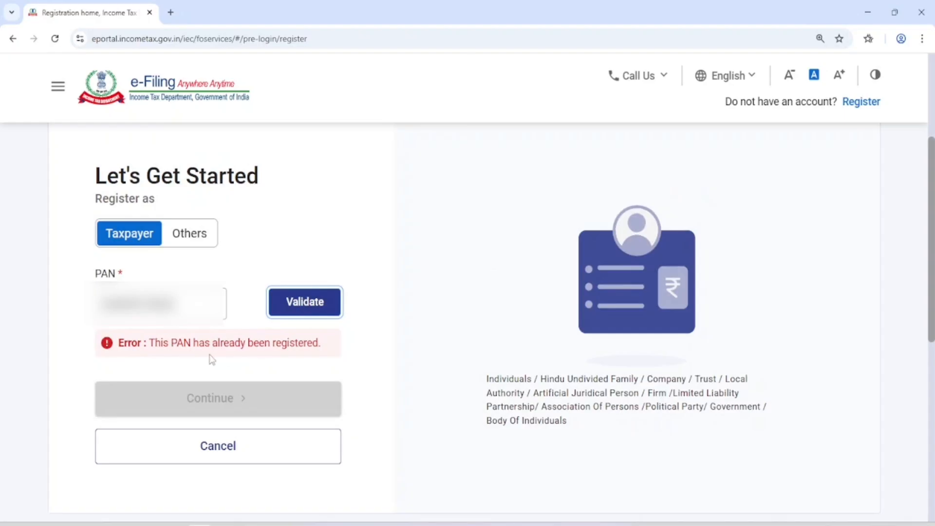
drag(150, 343, 359, 348)
click(492, 325)
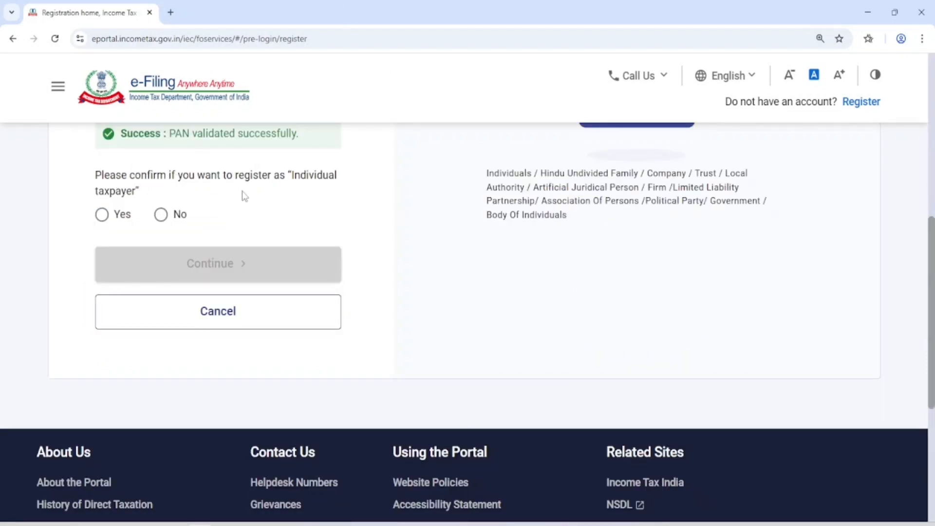
Confirm registering as an Individual taxpayer and continue to the Basic Details form.
click(101, 215)
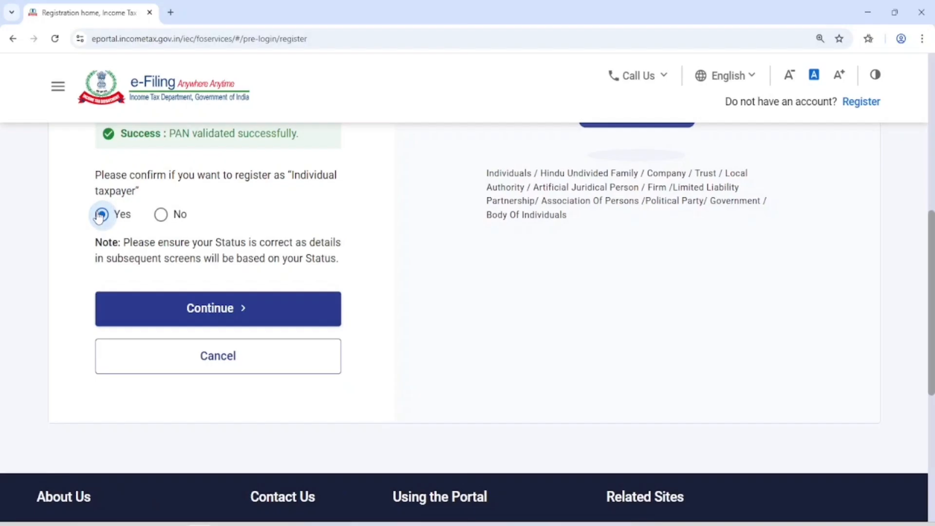
click(229, 316)
scroll(261, 279, down, 5)
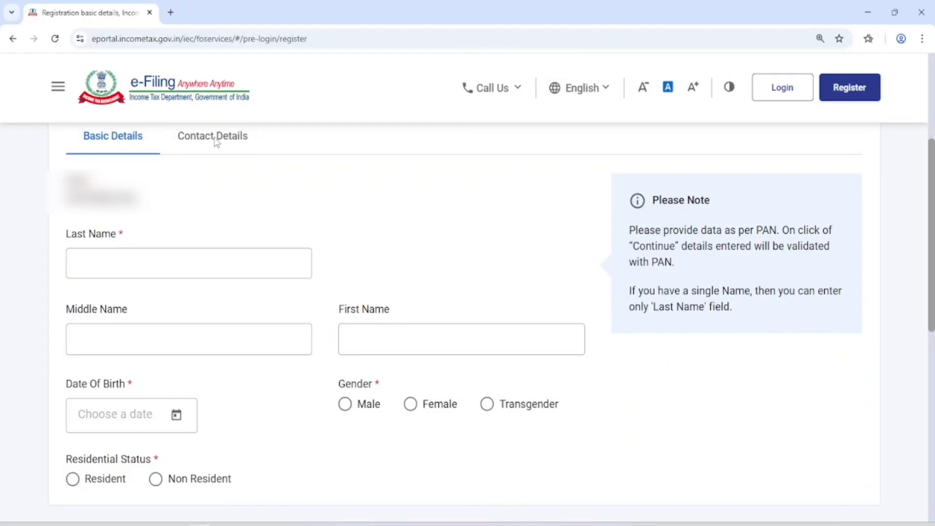
Fill in the last name, first name and middle name fields.
click(120, 260)
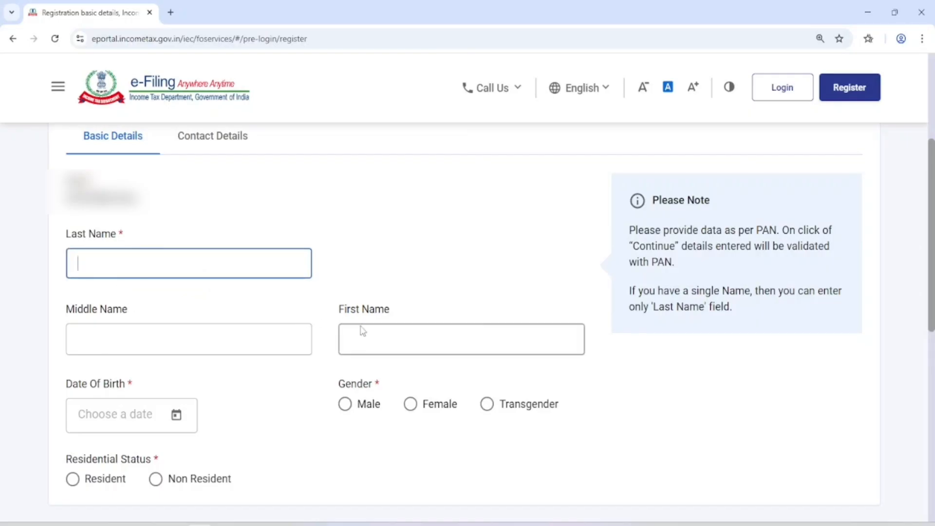
click(380, 334)
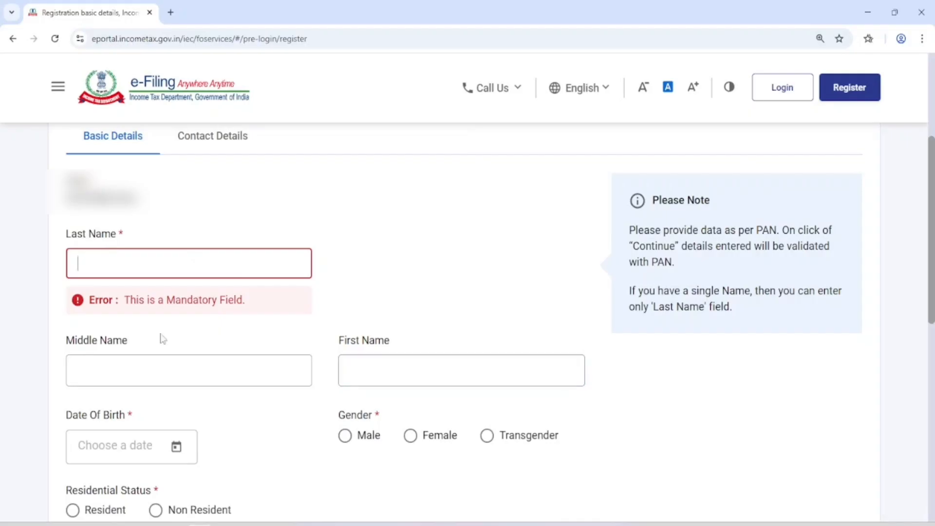
click(142, 368)
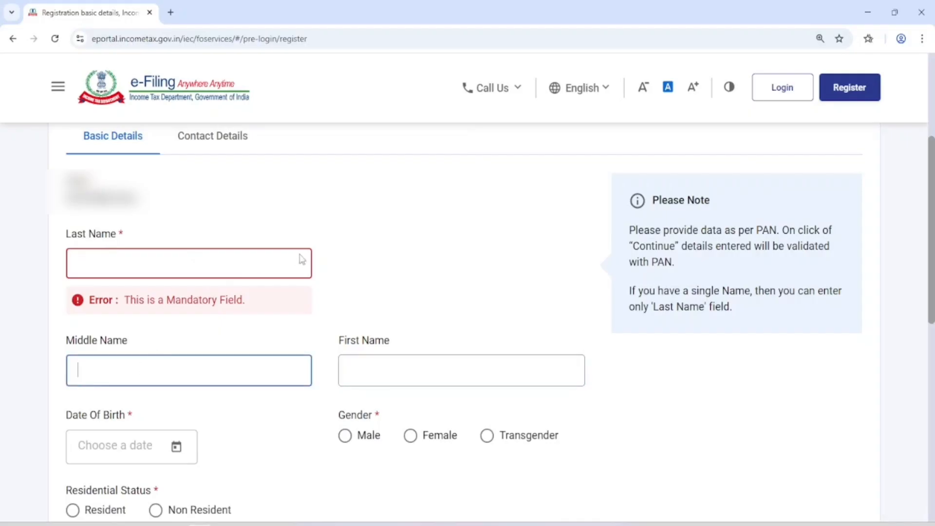
scroll(345, 251, down, 5)
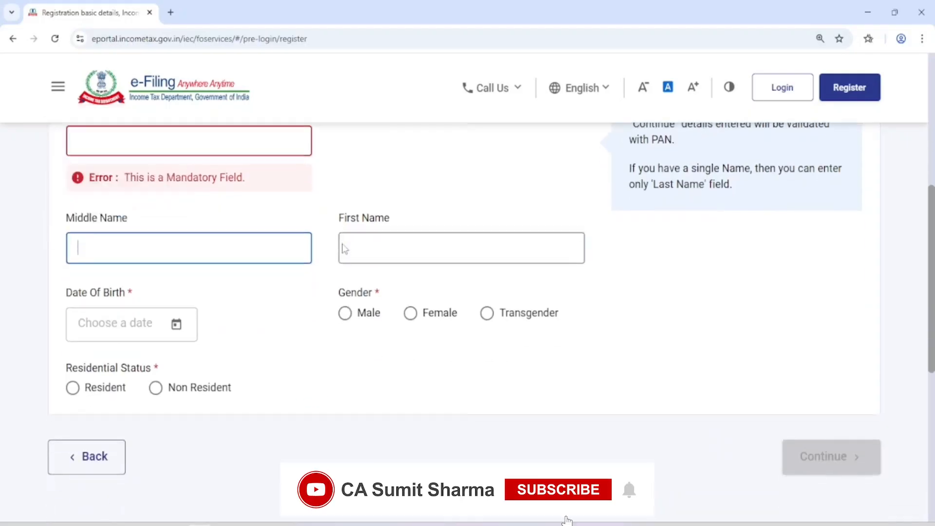
scroll(344, 249, up, 1)
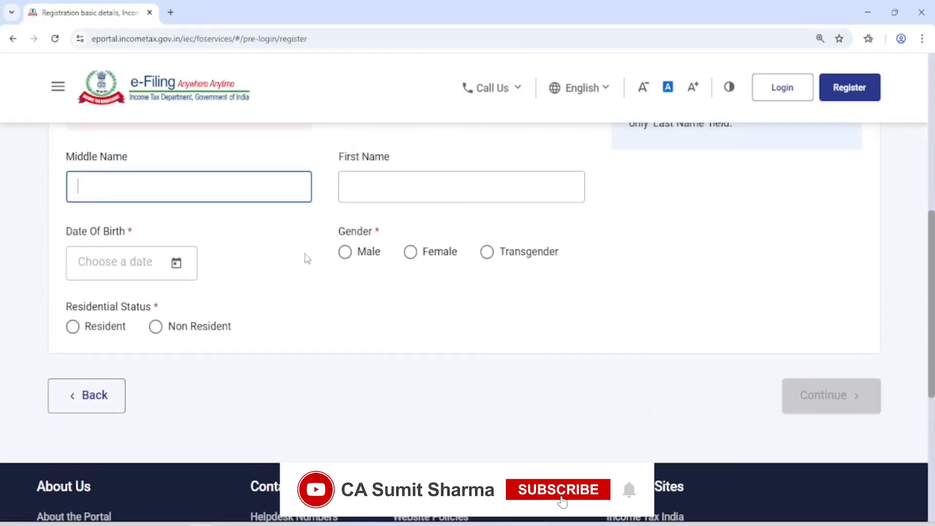
Select Male gender and Resident status, review the date of birth, and continue.
click(345, 252)
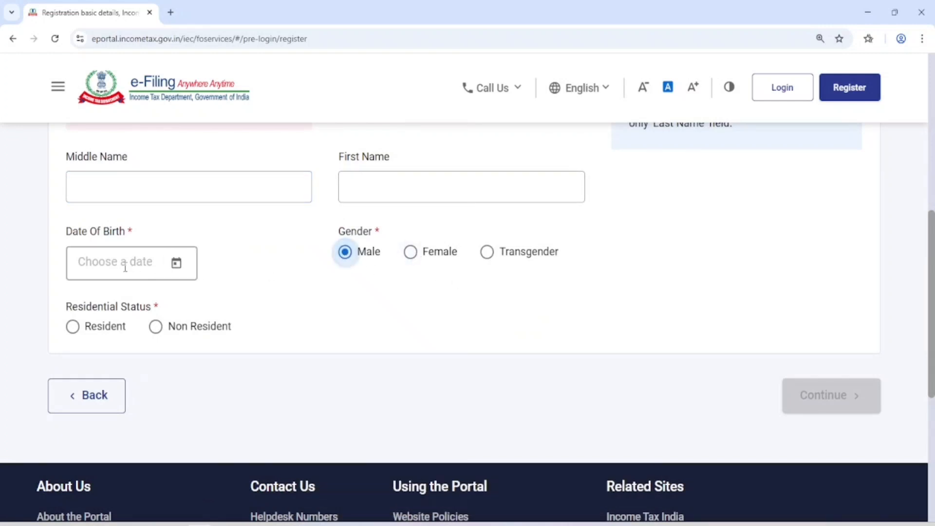
drag(68, 306, 195, 298)
click(290, 288)
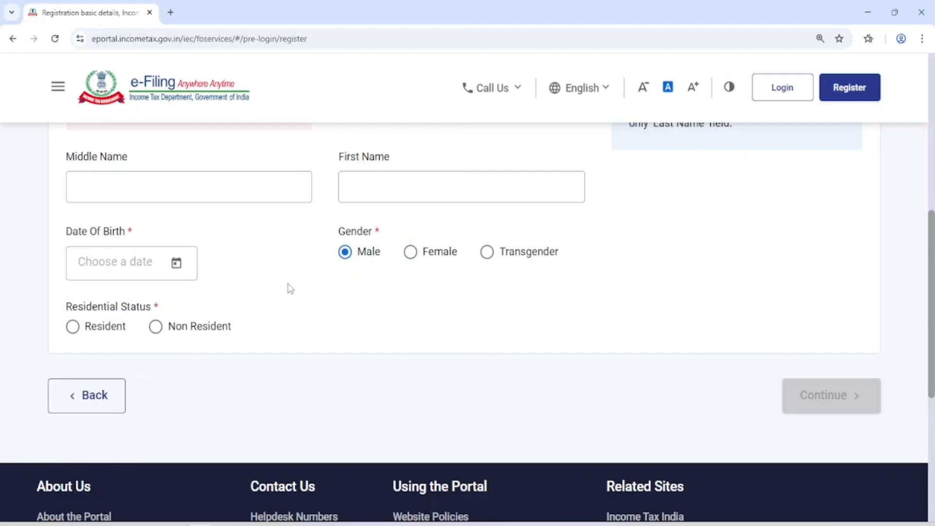
click(76, 324)
drag(67, 240, 138, 236)
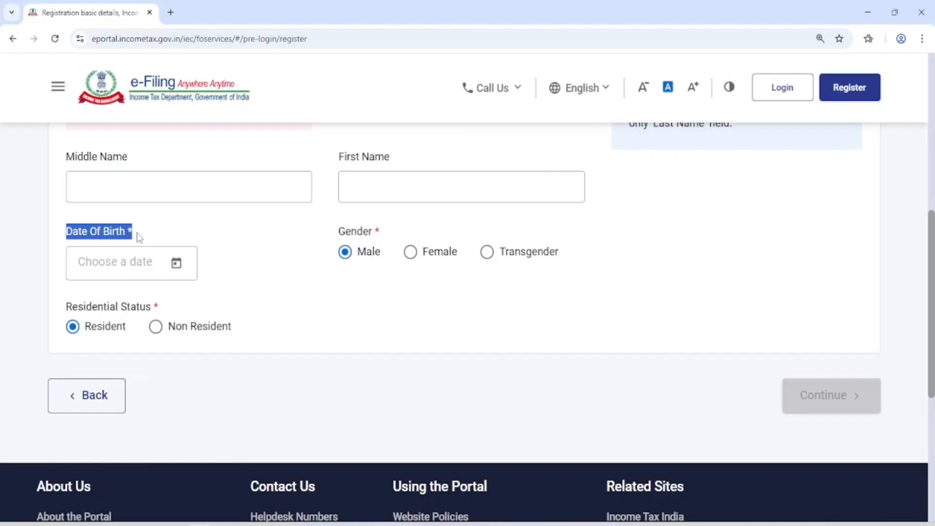
click(181, 284)
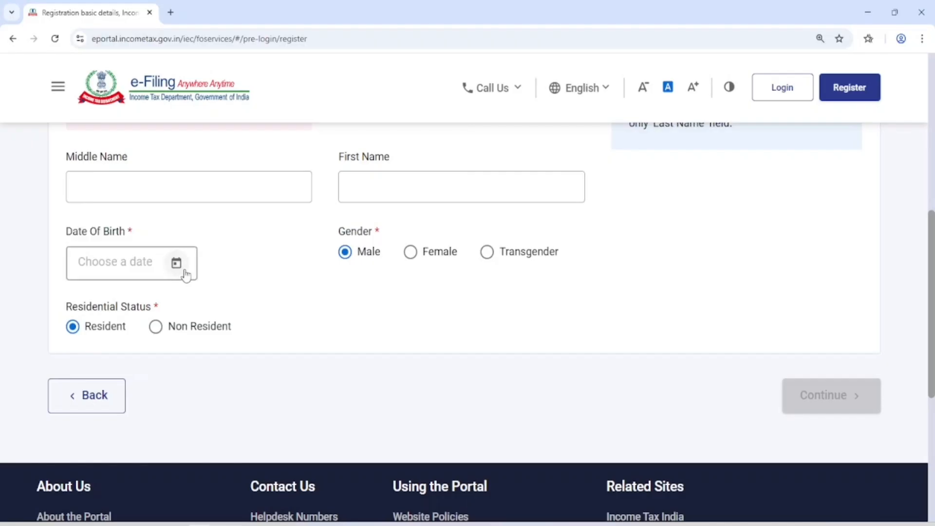
scroll(537, 254, down, 3)
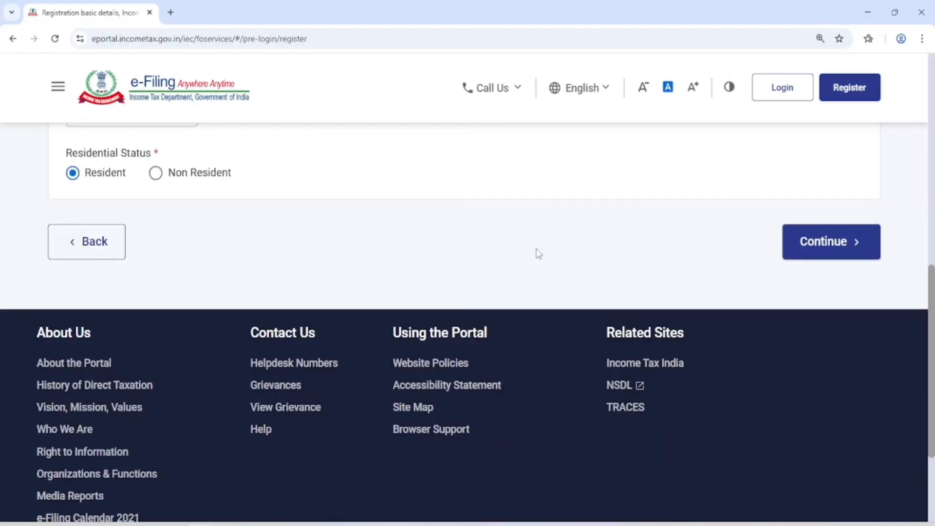
click(828, 246)
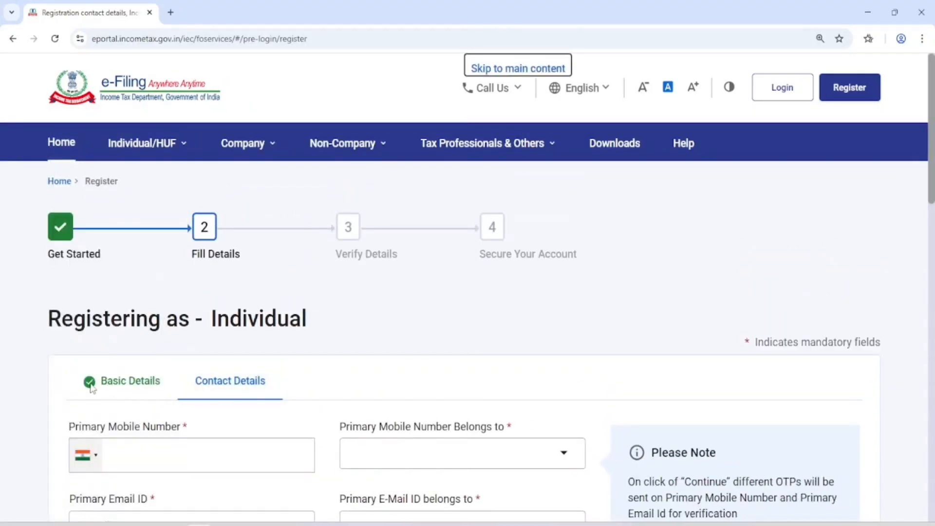
Mark both the primary mobile number and primary e-mail as belonging to Self.
scroll(325, 293, down, 5)
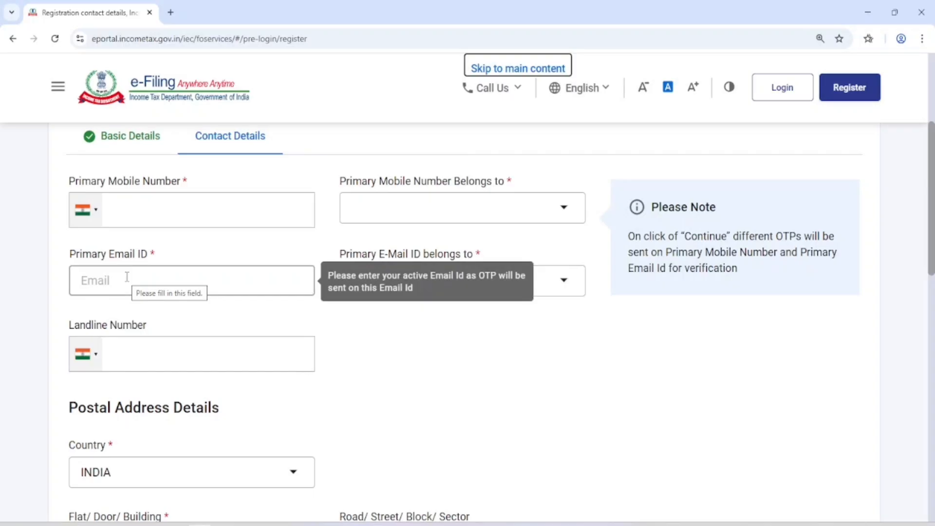
click(561, 211)
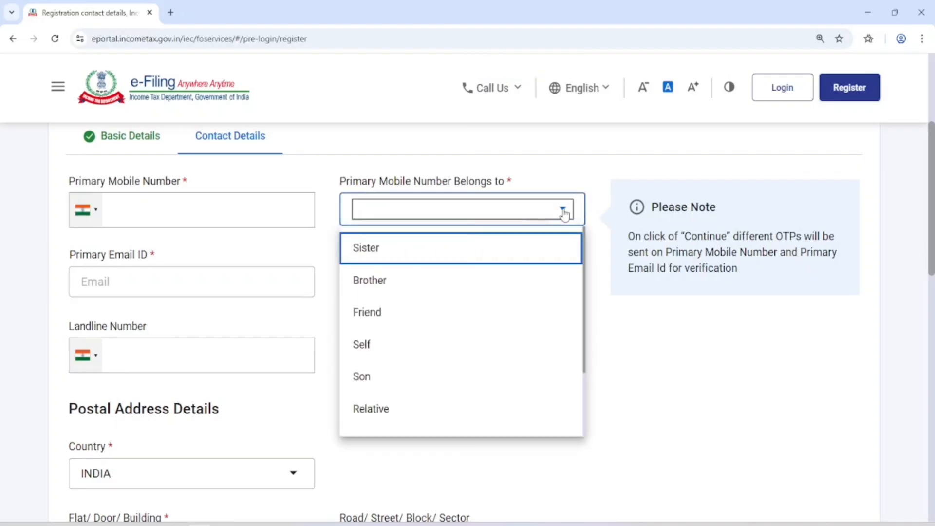
click(384, 349)
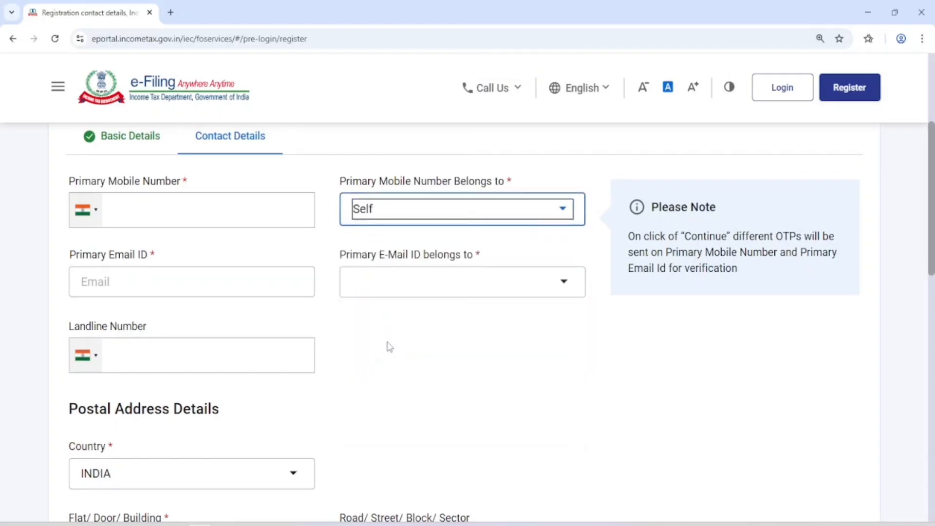
click(432, 292)
click(369, 419)
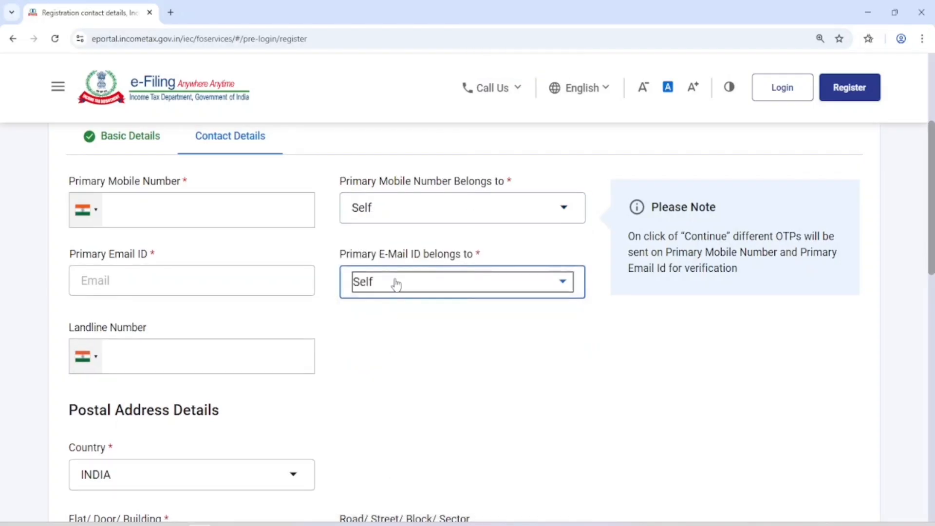
Fill in the Flat/Door/Building and Road/Street address lines and the pincode.
scroll(179, 272, down, 3)
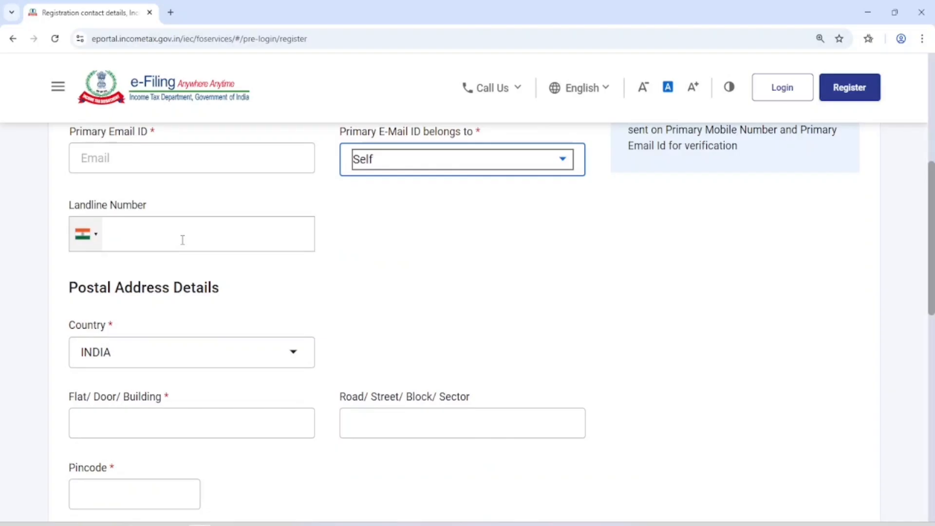
scroll(183, 239, down, 4)
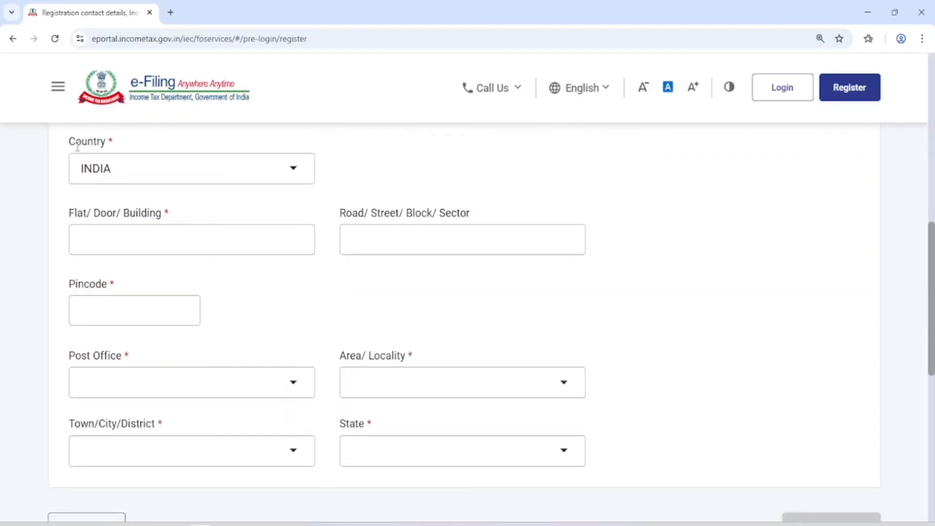
click(148, 239)
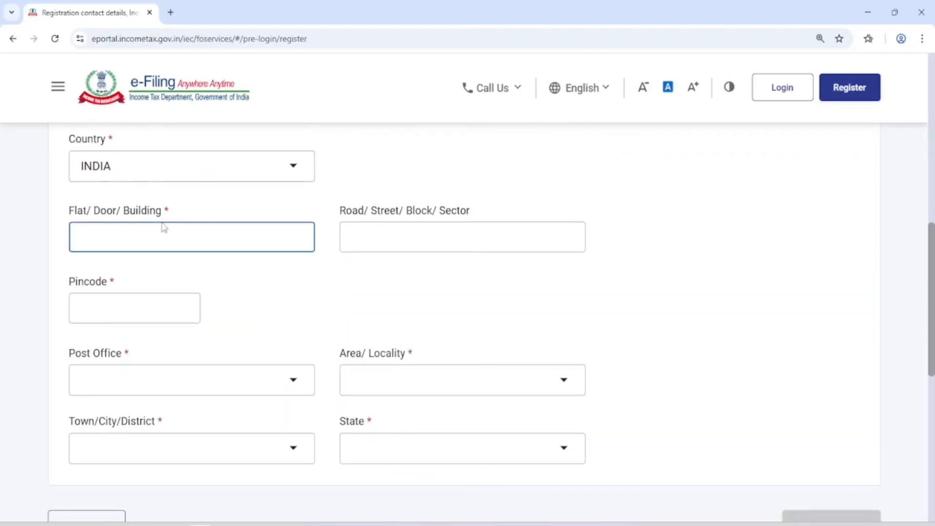
click(383, 234)
scroll(382, 236, down, 1)
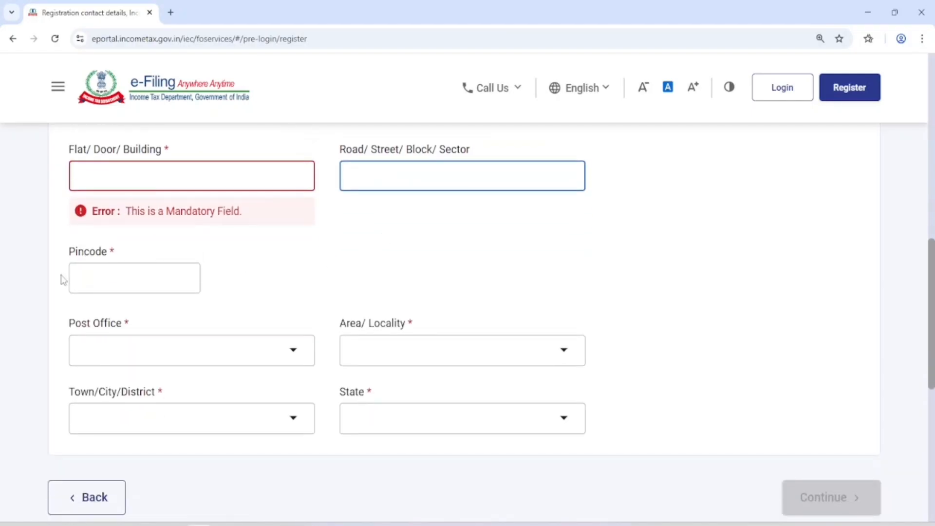
click(153, 282)
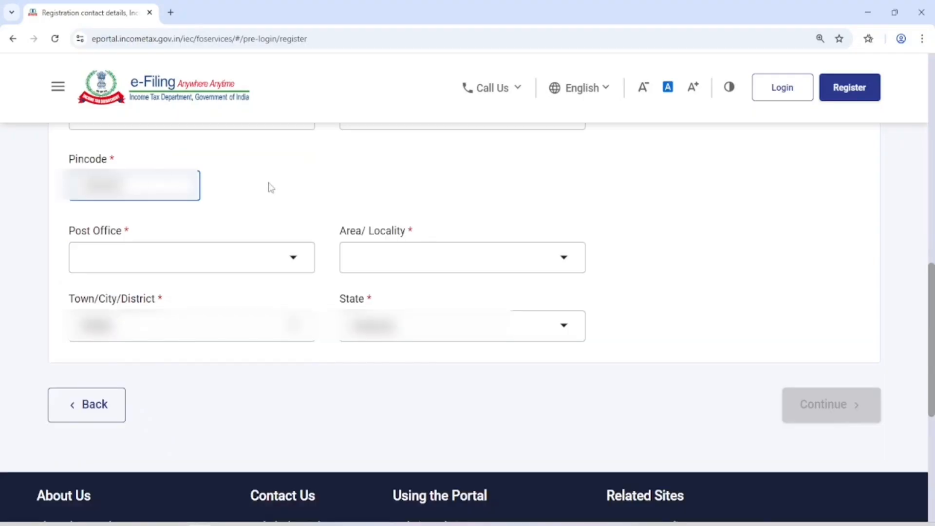
Choose the Post Office, first Area/Locality and Town/City/District from the dropdowns.
click(207, 258)
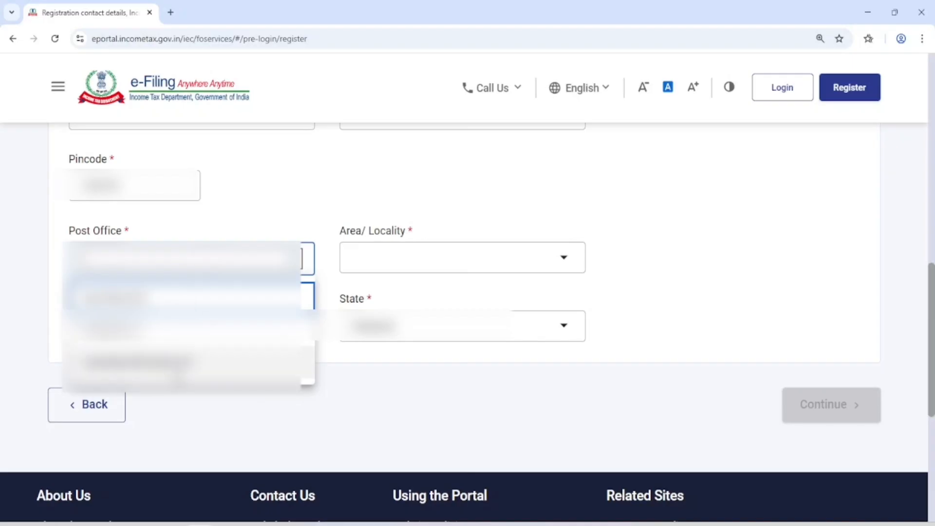
click(153, 297)
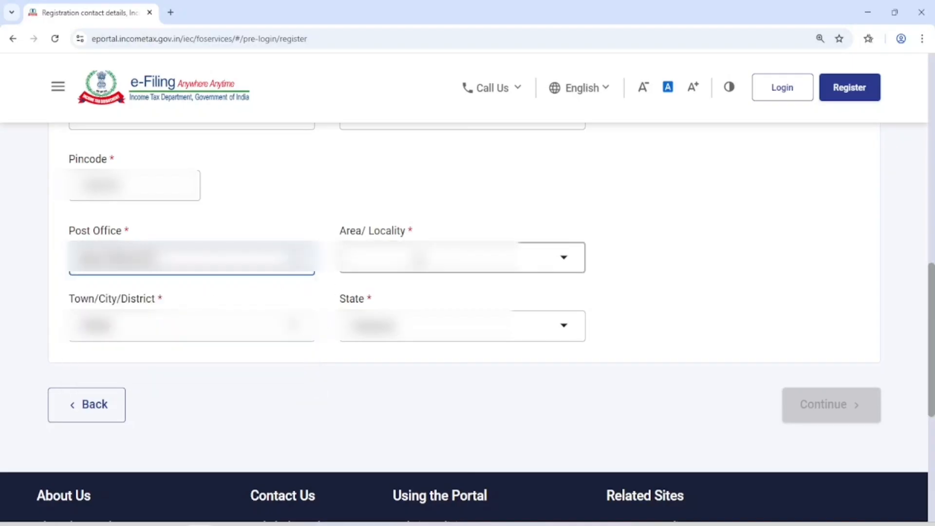
click(438, 257)
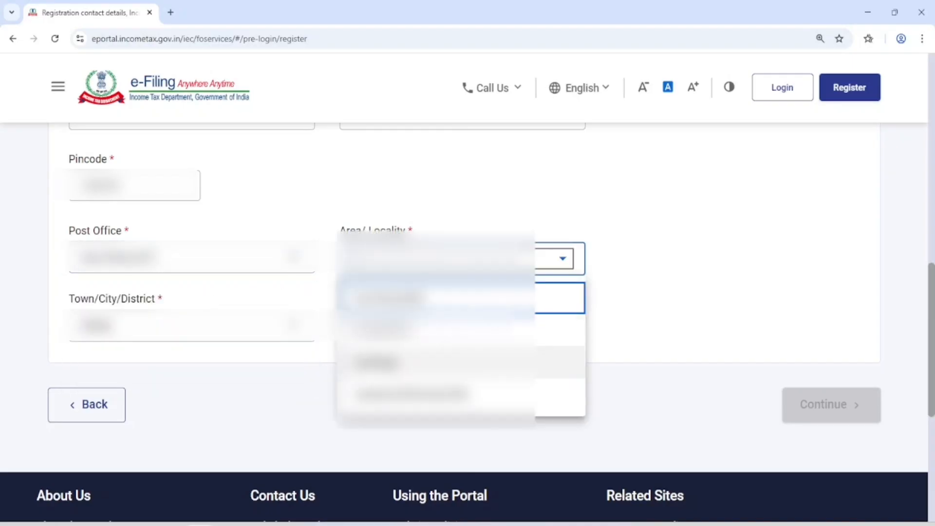
click(405, 301)
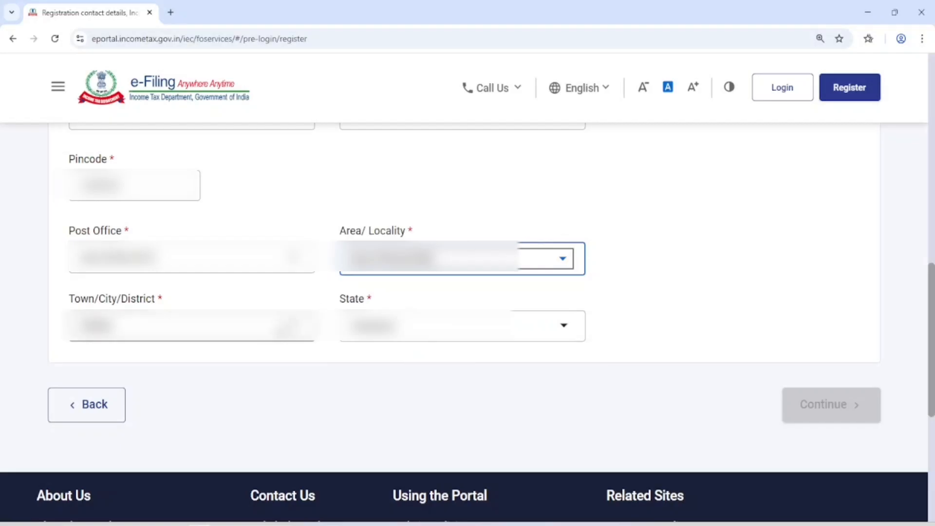
click(129, 336)
click(233, 365)
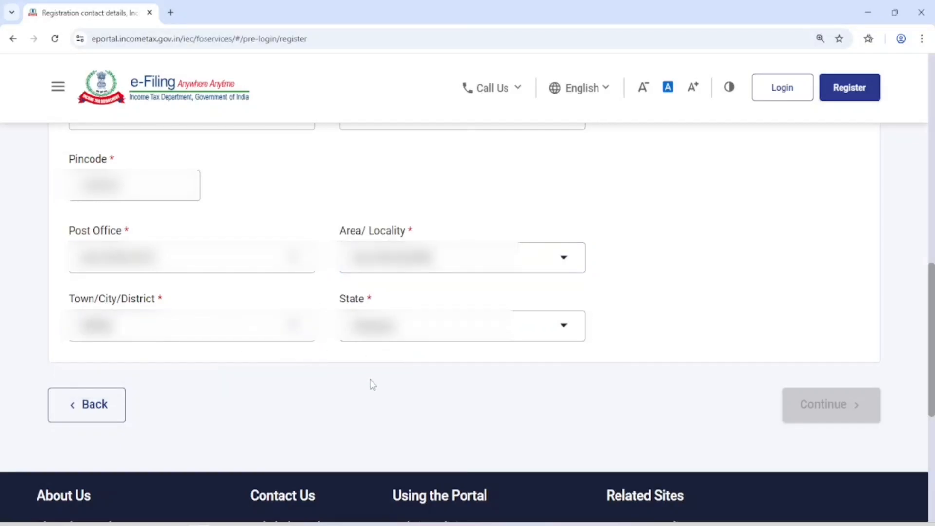
scroll(524, 318, down, 3)
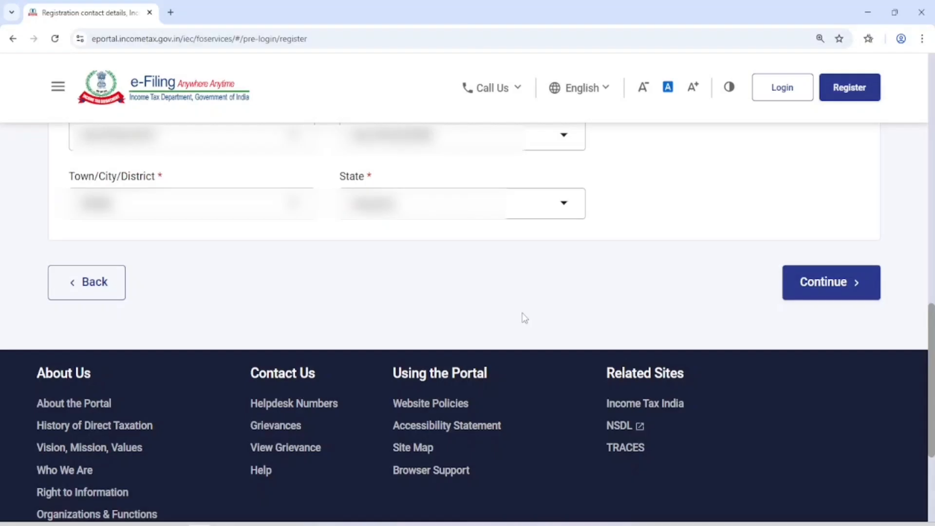
Submit the contact details to reach the OTP verification screen.
click(844, 287)
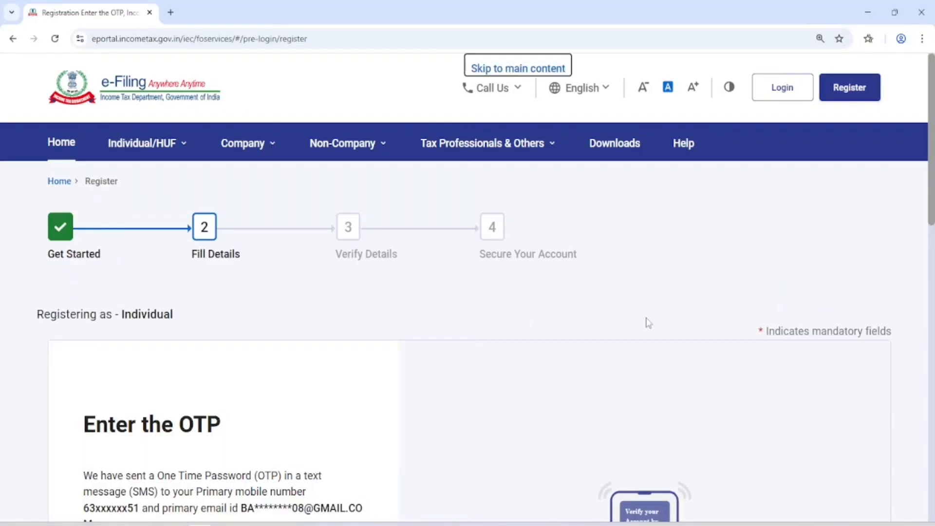
scroll(560, 292, down, 3)
scroll(558, 288, down, 2)
scroll(506, 281, up, 2)
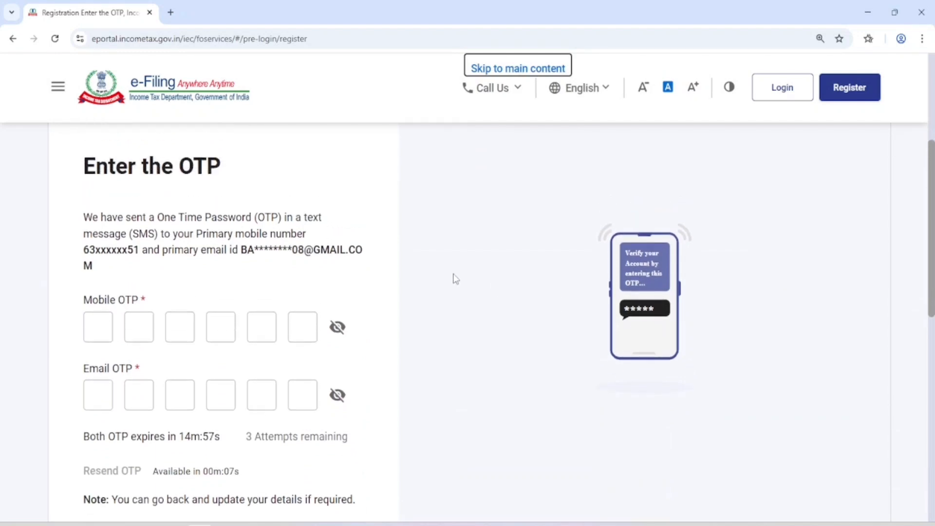
scroll(127, 226, down, 1)
Enter the six-digit mobile and e-mail OTPs and submit them for verification.
click(99, 347)
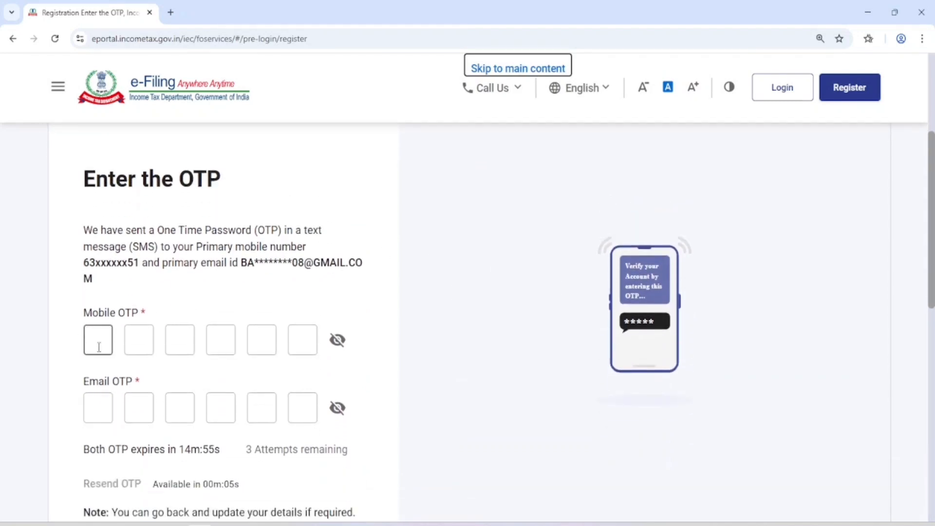
click(338, 341)
click(338, 342)
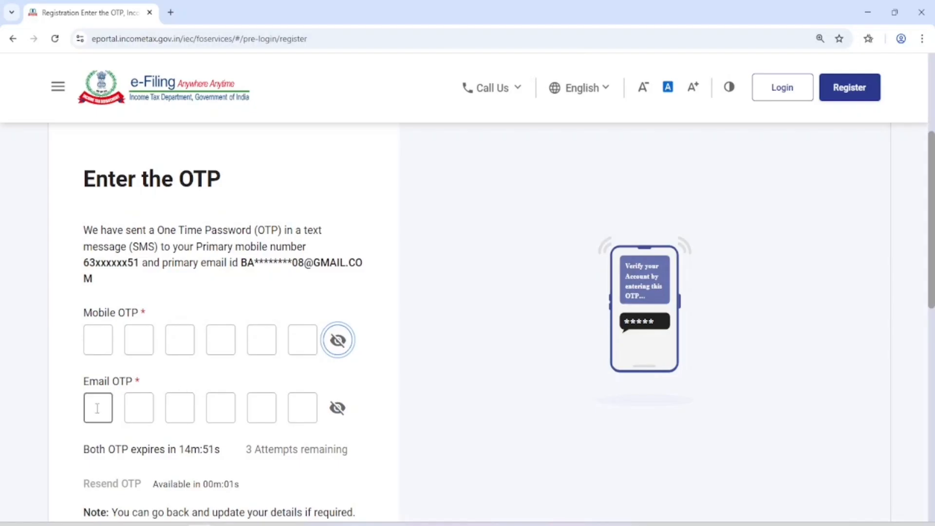
scroll(96, 409, down, 1)
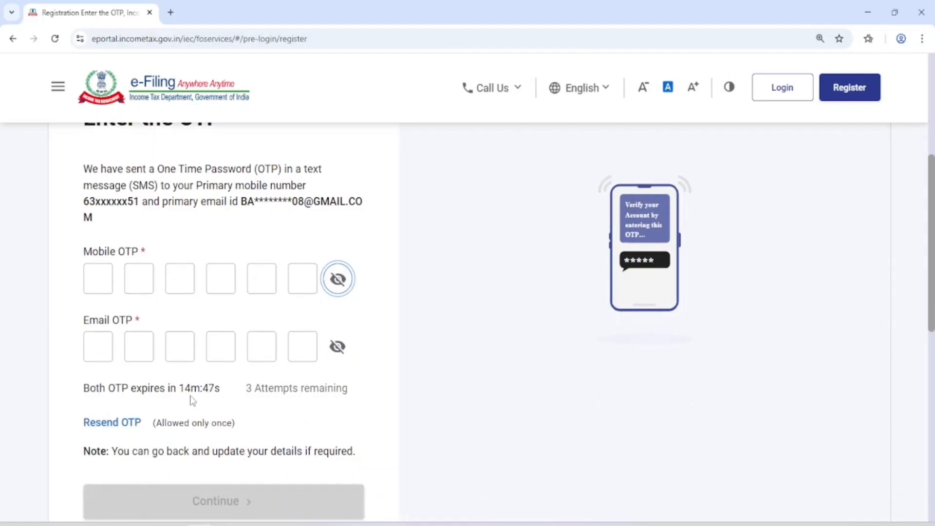
drag(108, 390, 229, 393)
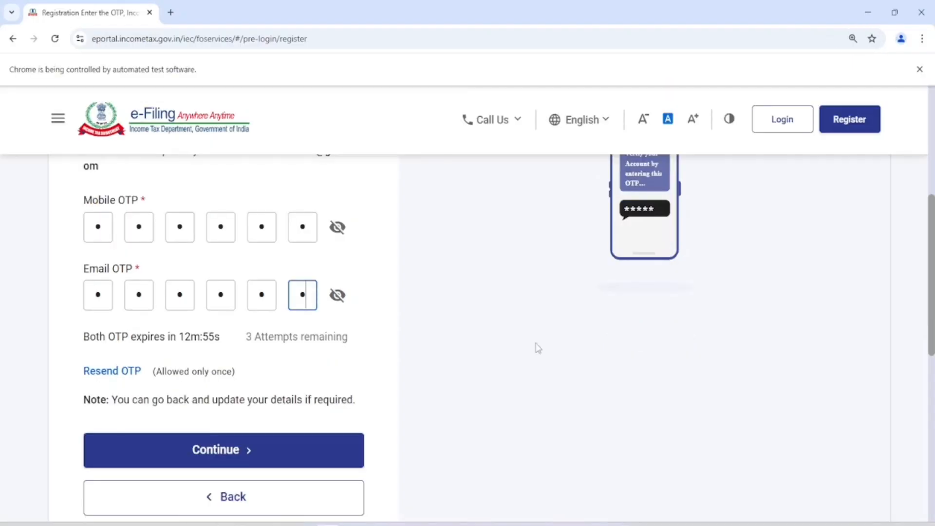
click(222, 450)
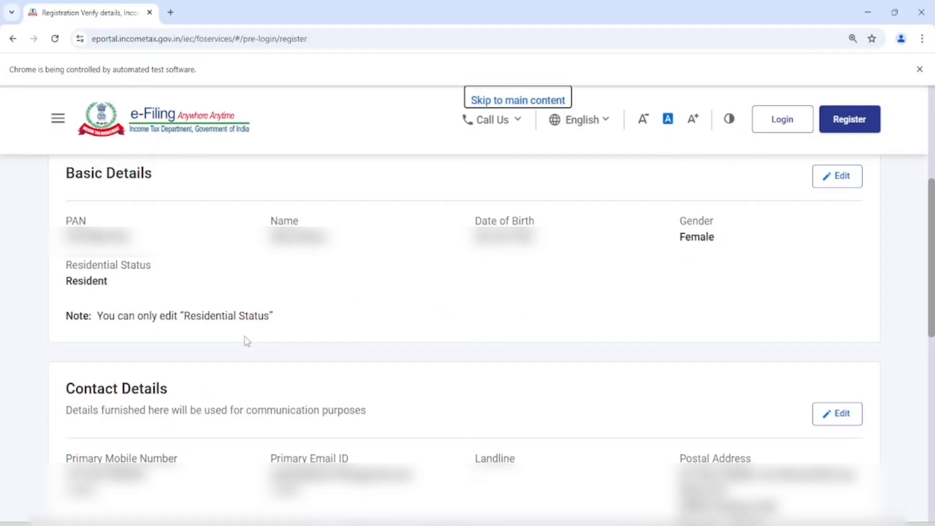
Review the Basic Details and Contact Details listed on the Verify Details summary.
drag(63, 174, 174, 176)
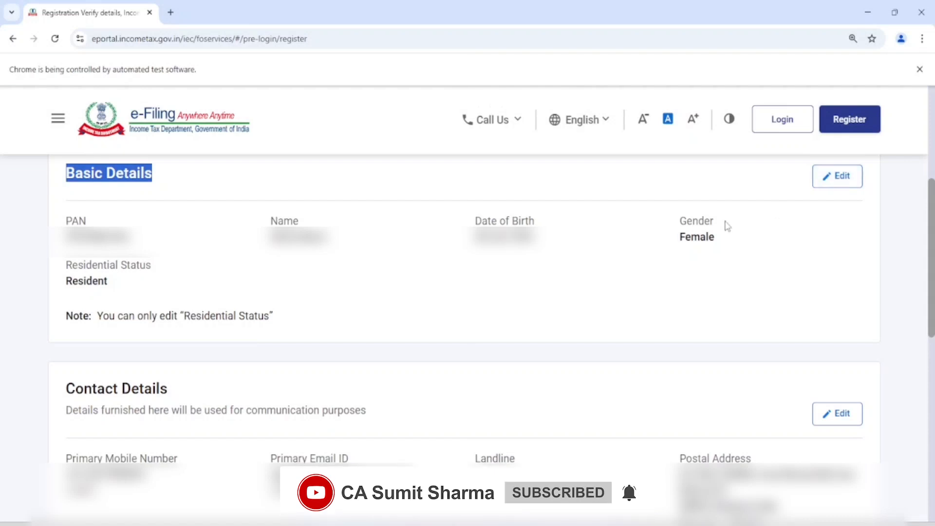
scroll(724, 225, down, 5)
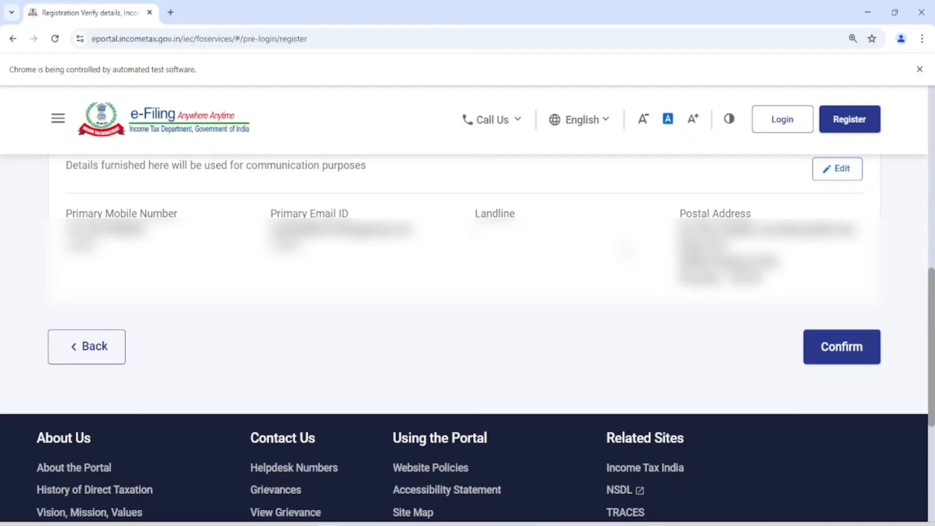
Confirm the details and enter a new password until it shows 'Password is strong'.
click(843, 353)
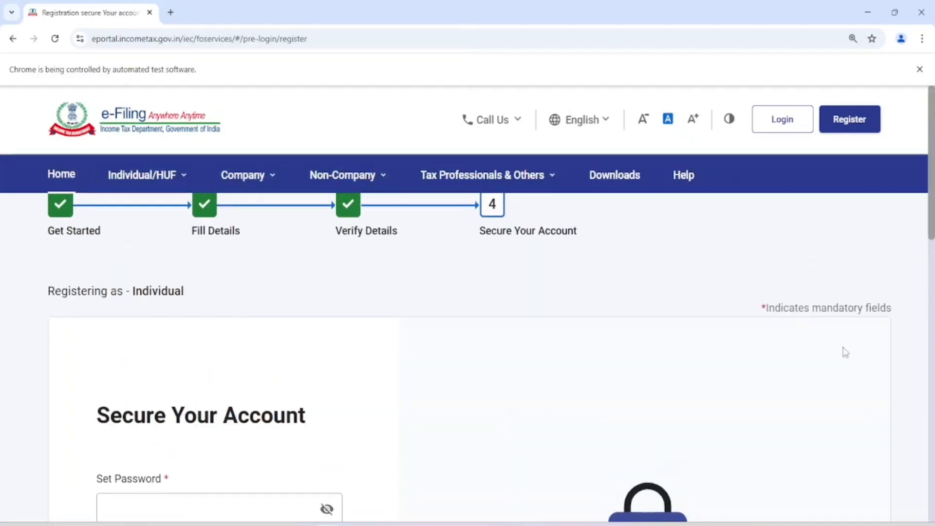
scroll(455, 287, down, 5)
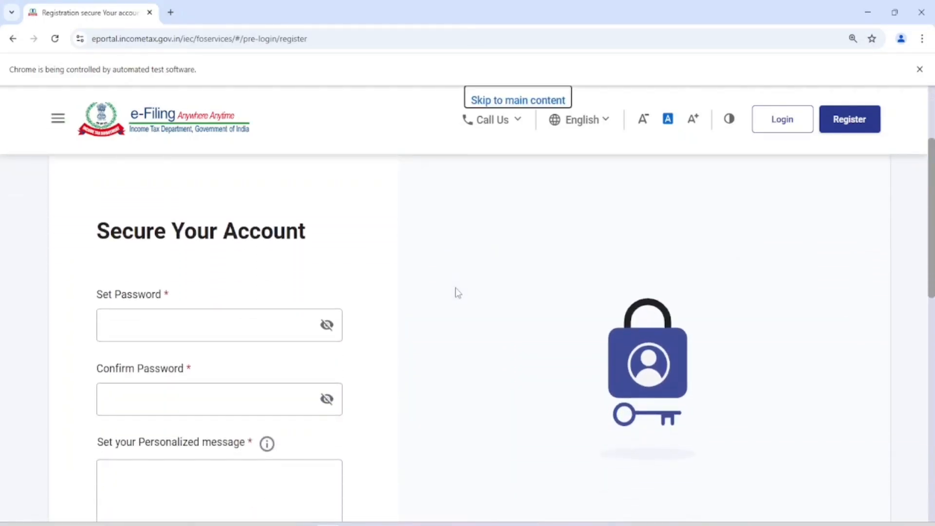
scroll(383, 272, up, 1)
scroll(156, 269, down, 1)
click(168, 266)
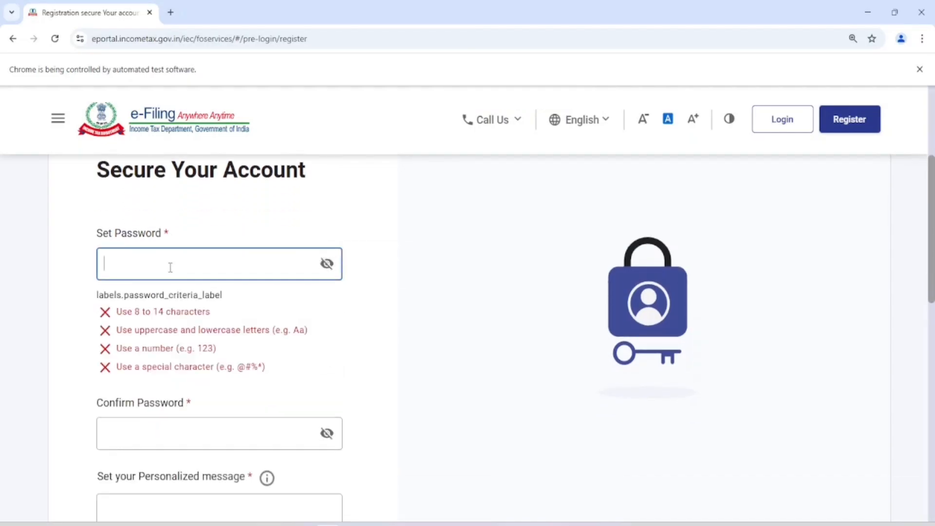
text(•••••••••)
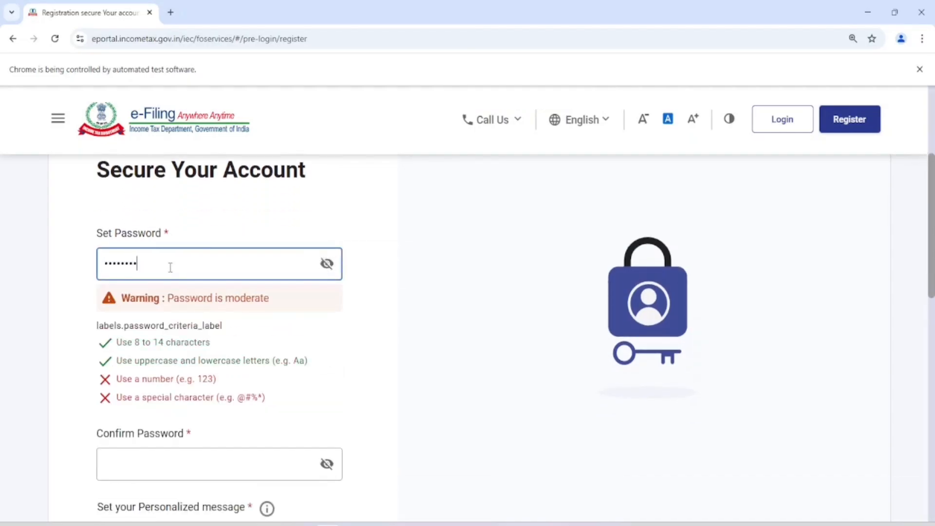
text(••)
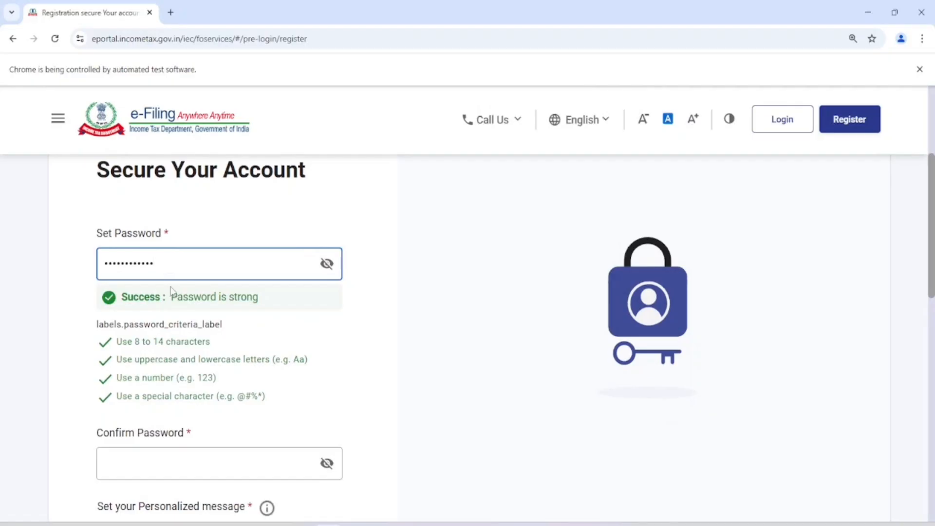
drag(171, 297, 258, 297)
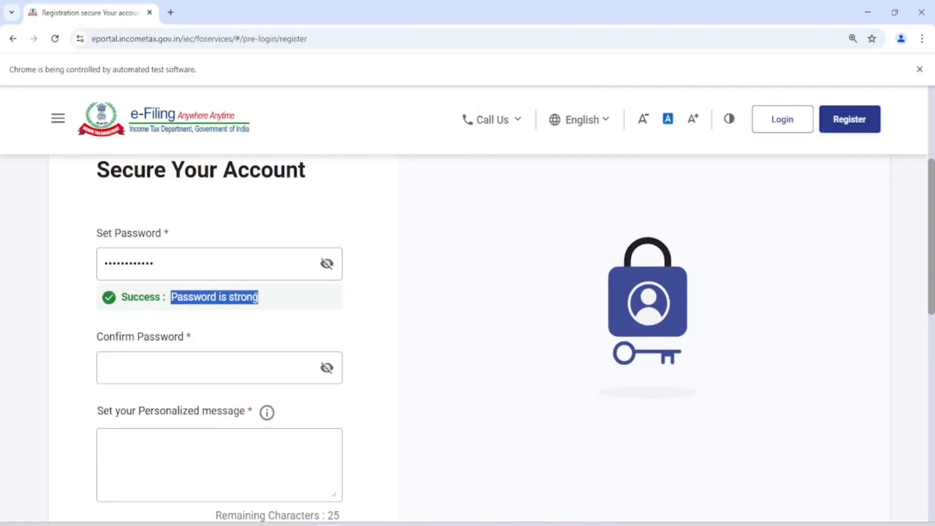
Re-enter the same password in Confirm Password so the two match.
click(181, 361)
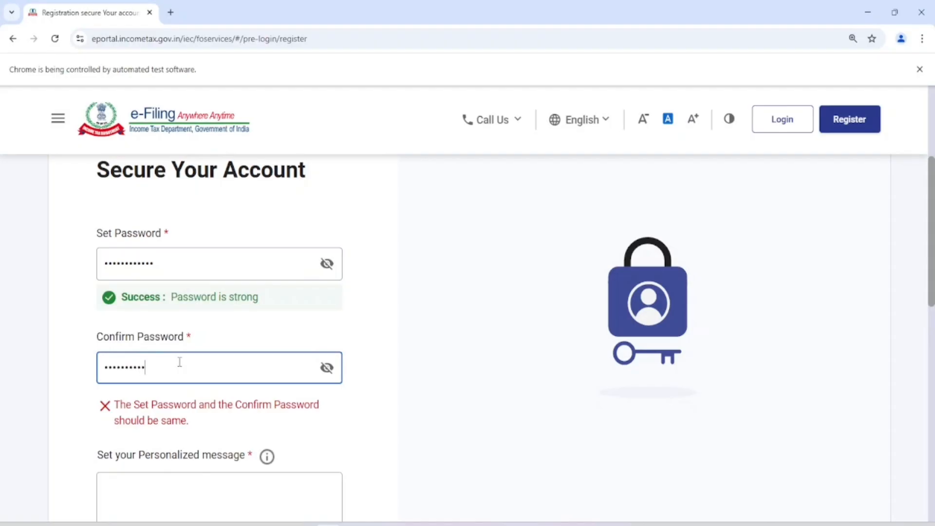
text(•••••••••••••)
click(119, 401)
Type the personalized message 'I LOVE MY INDIA', then erase it and start over with 'MY'.
scroll(260, 359, down, 1)
mouse_move(266, 351)
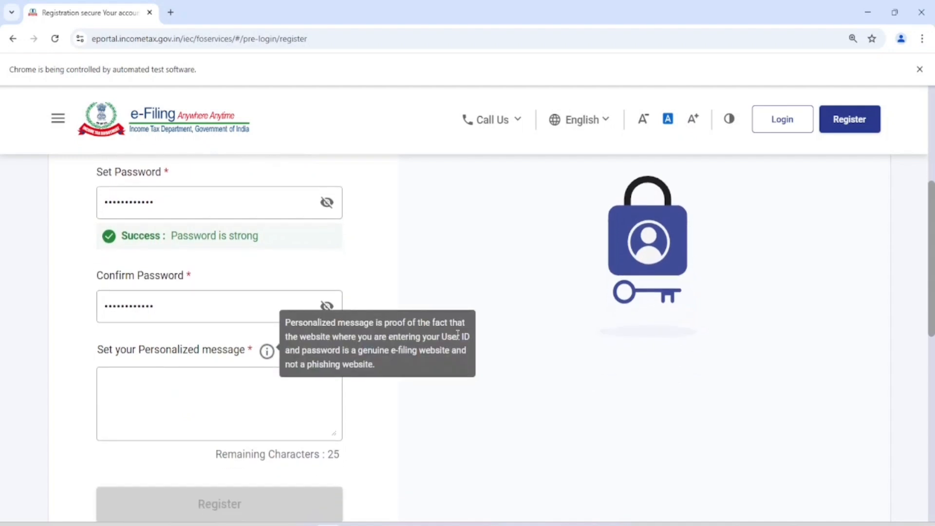
scroll(150, 315, down, 1)
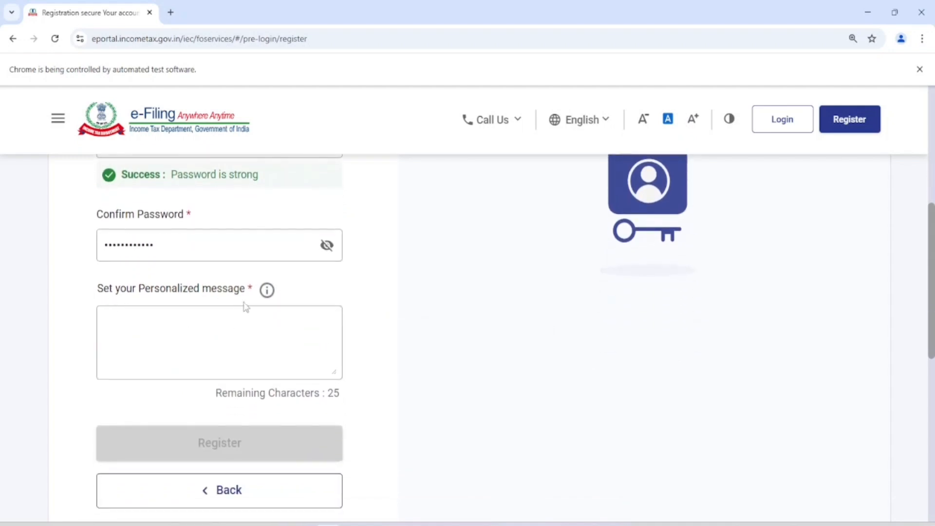
mouse_move(269, 299)
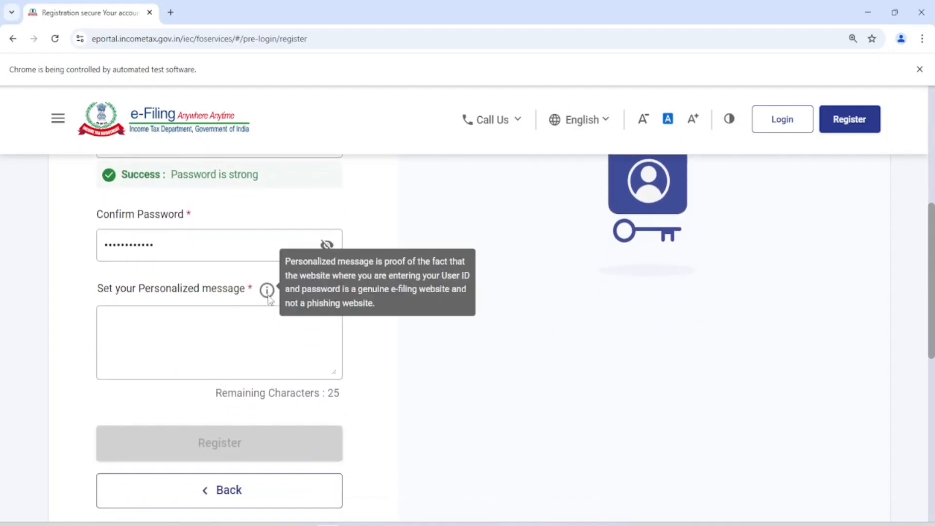
click(227, 335)
text(I )
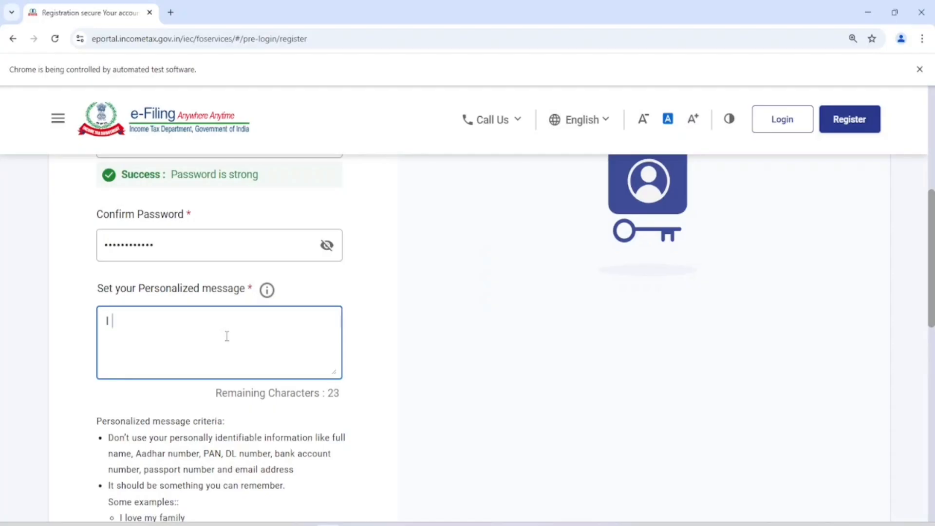
text(LOVE MY ION)
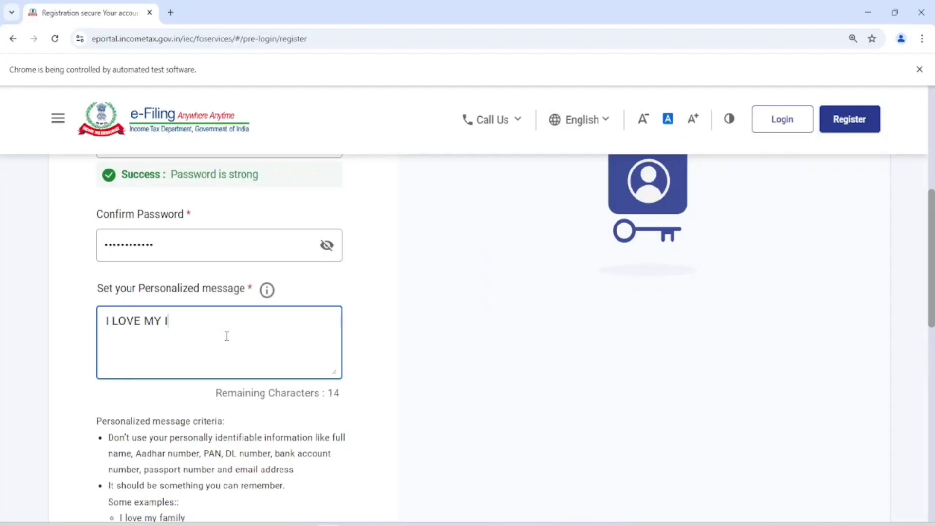
key(BackSpace)
key(BackSpace)
text(NDIA)
key(BackSpace)
key(BackSpace)
key(BackSpace)
key(BackSpace)
key(BackSpace)
key(BackSpace)
key(BackSpace)
key(BackSpace)
key(BackSpace)
key(BackSpace)
key(BackSpace)
key(BackSpace)
key(BackSpace)
key(BackSpace)
key(BackSpace)
key(BackSpace)
text(MY)
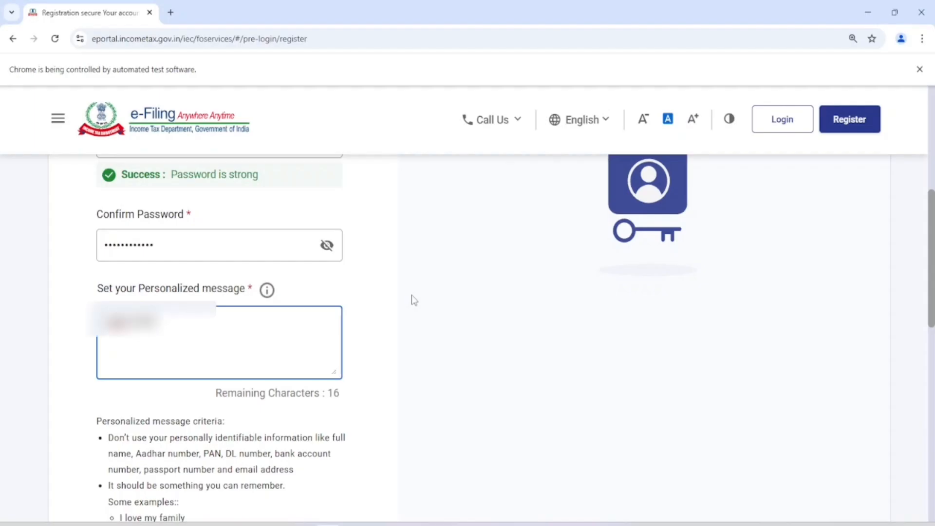
Replace the rejected message with new text 'i lov' after the Invalid message error.
scroll(411, 305, down, 3)
scroll(321, 347, up, 3)
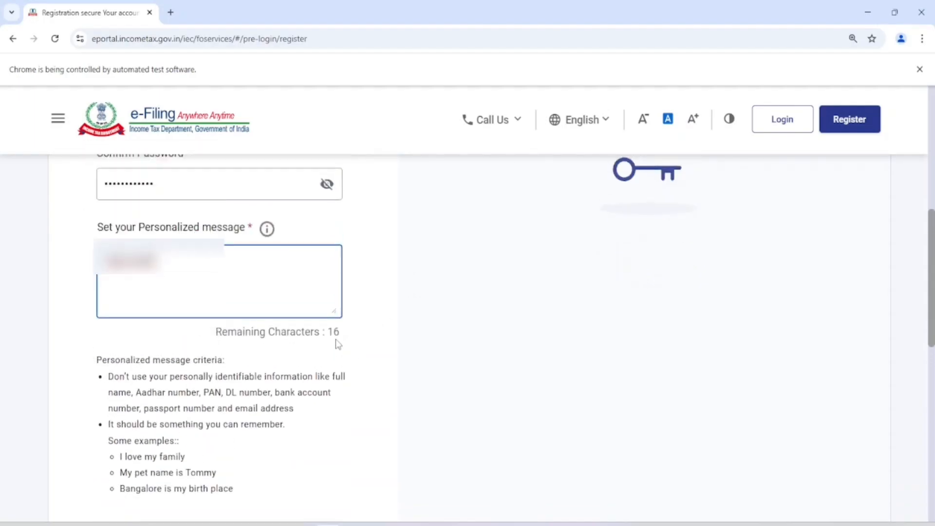
scroll(390, 355, down, 1)
scroll(395, 356, up, 3)
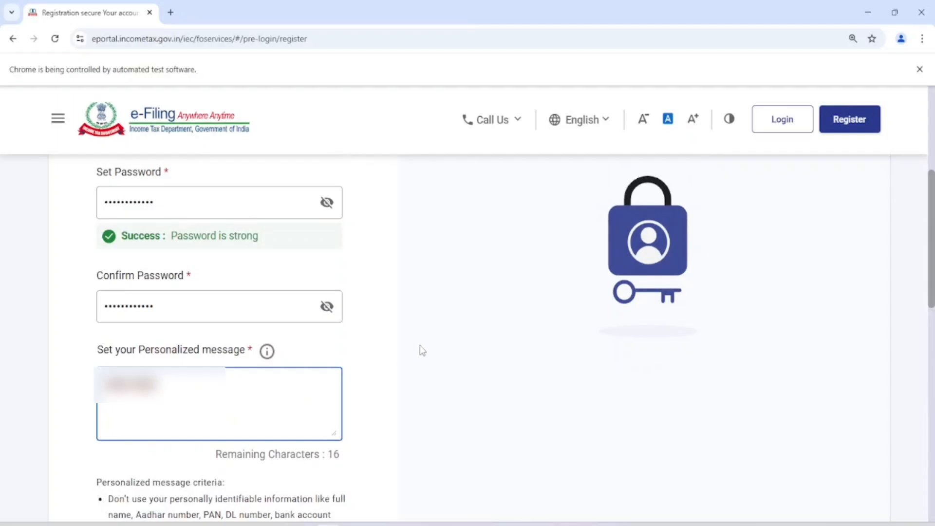
click(422, 350)
scroll(422, 350, down, 3)
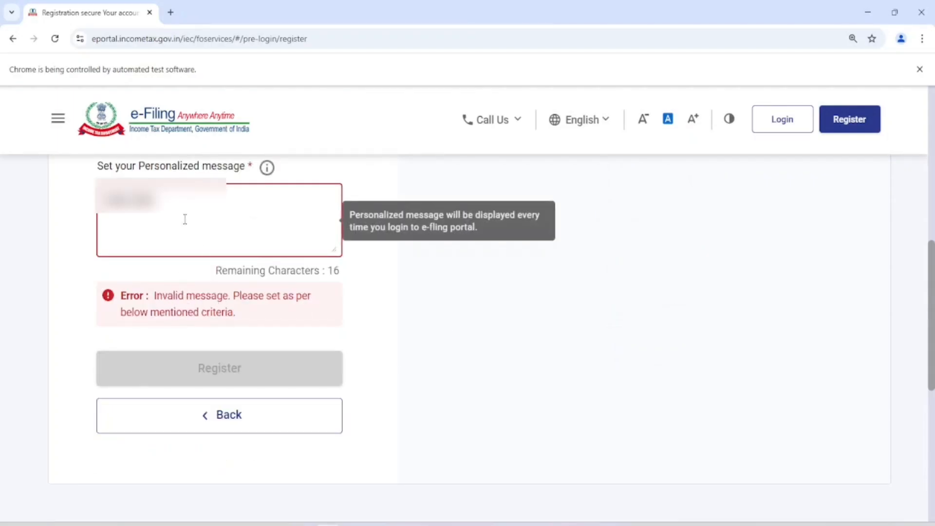
click(185, 201)
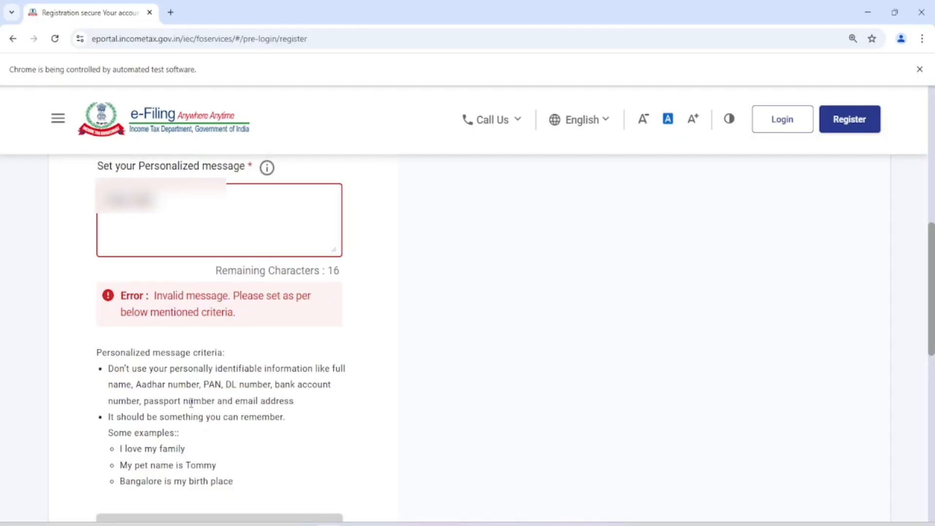
click(121, 448)
drag(214, 223, 2, 212)
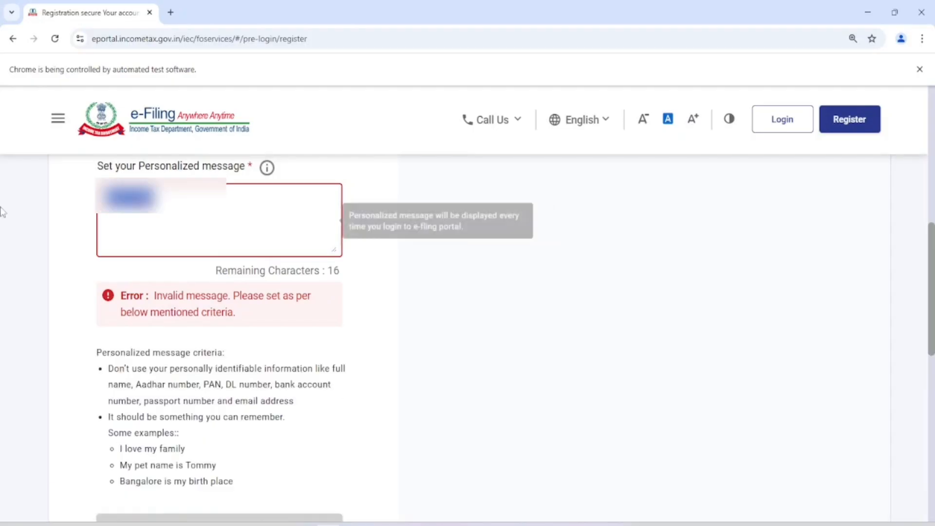
text(i lo)
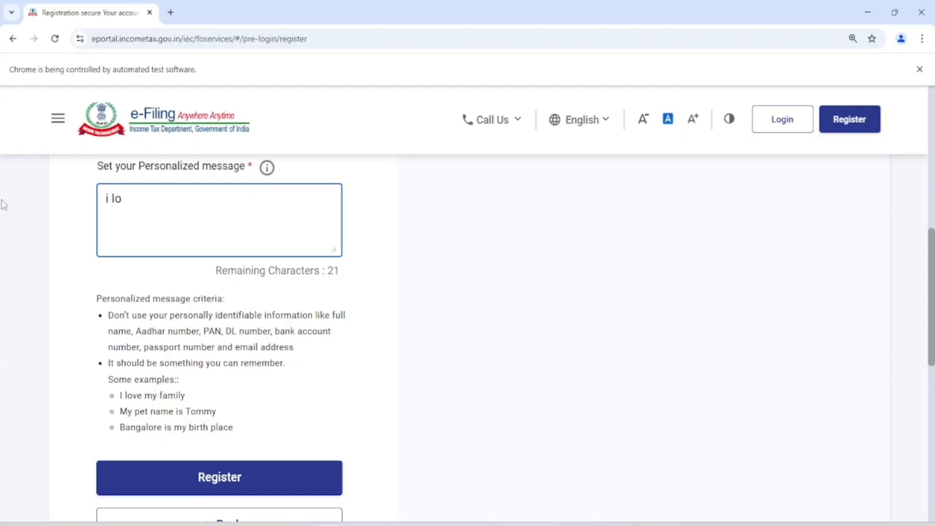
text(v)
scroll(436, 340, down, 4)
Submit the registration and review the 'Registered successfully!' banner, transaction ID and confirmation e-mail.
click(223, 297)
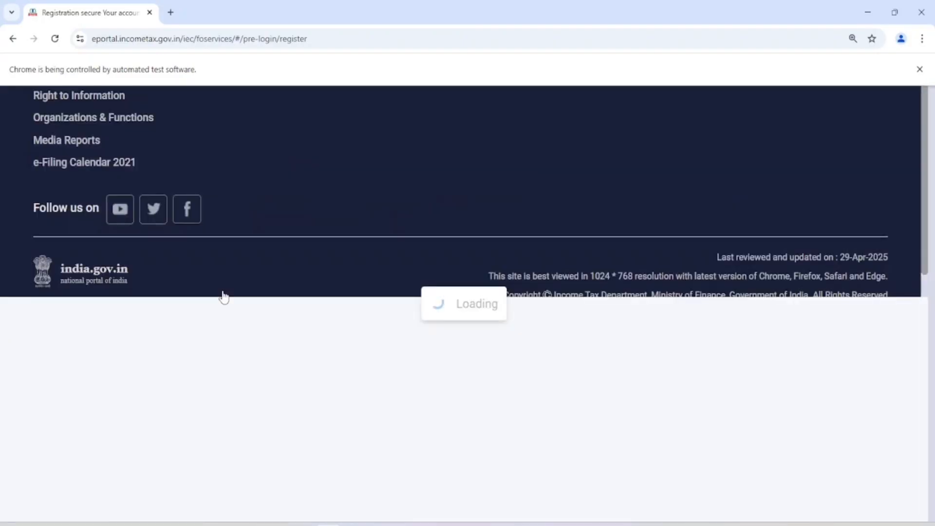
scroll(223, 297, up, 8)
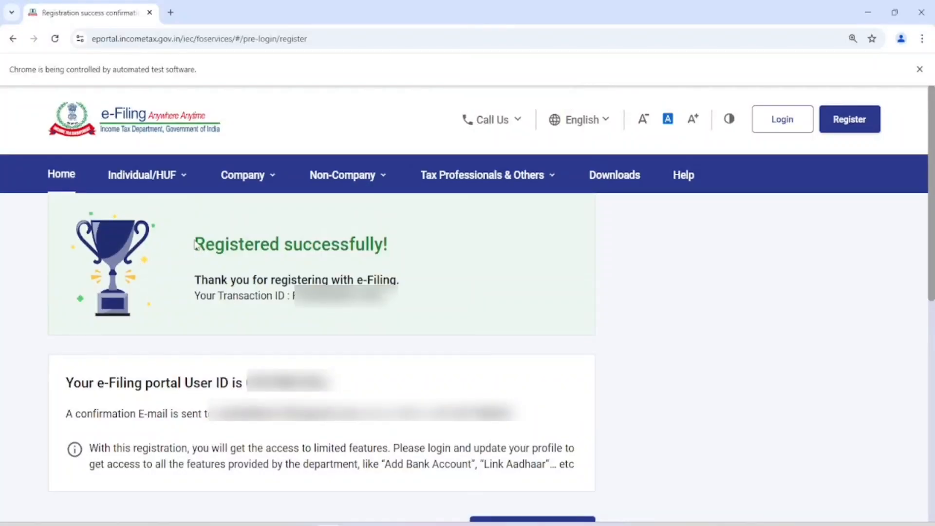
drag(195, 243, 390, 249)
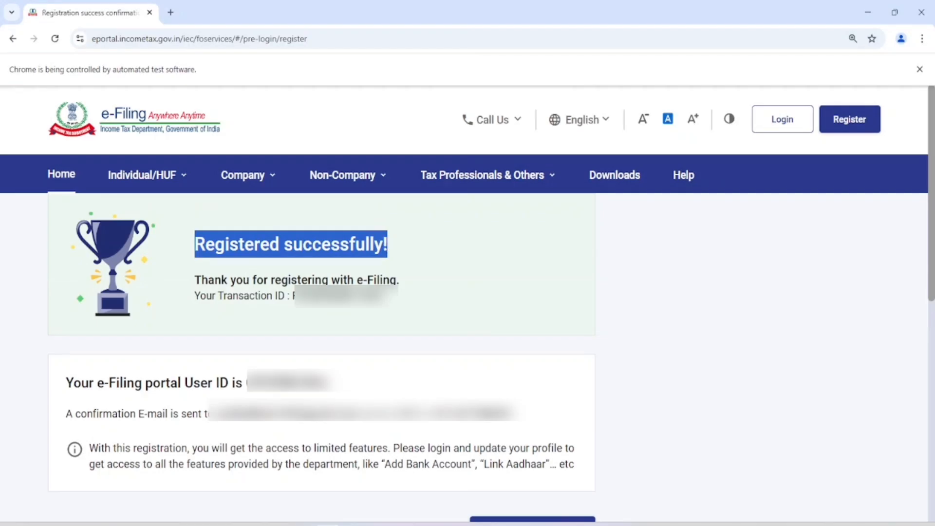
double_click(341, 295)
click(511, 277)
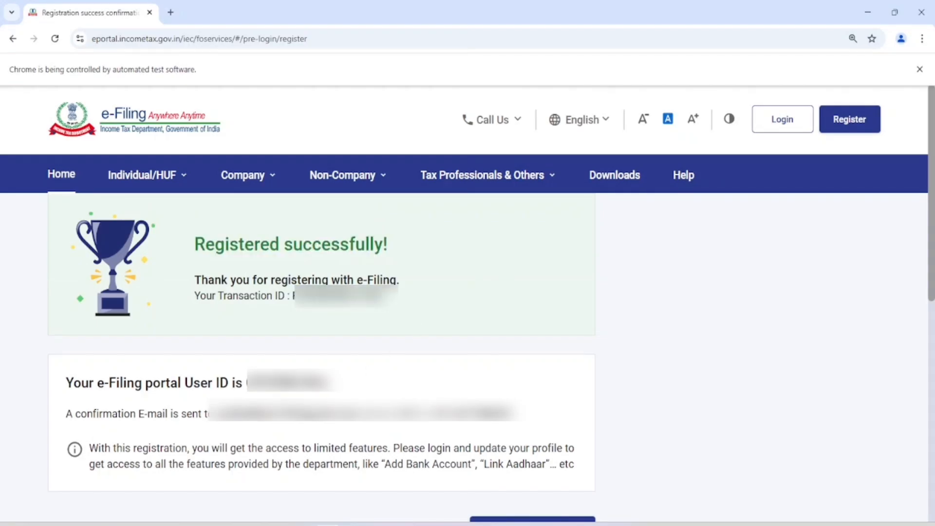
drag(214, 413, 350, 413)
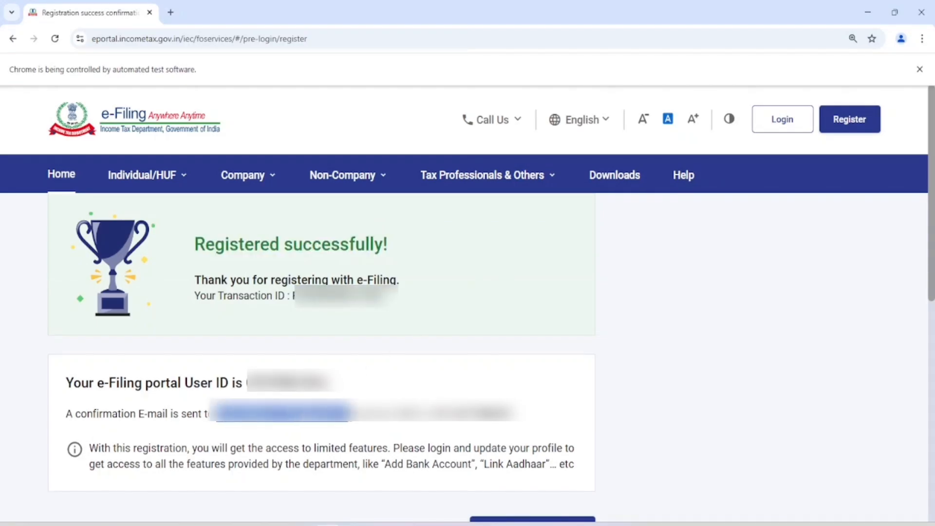
drag(433, 413, 523, 417)
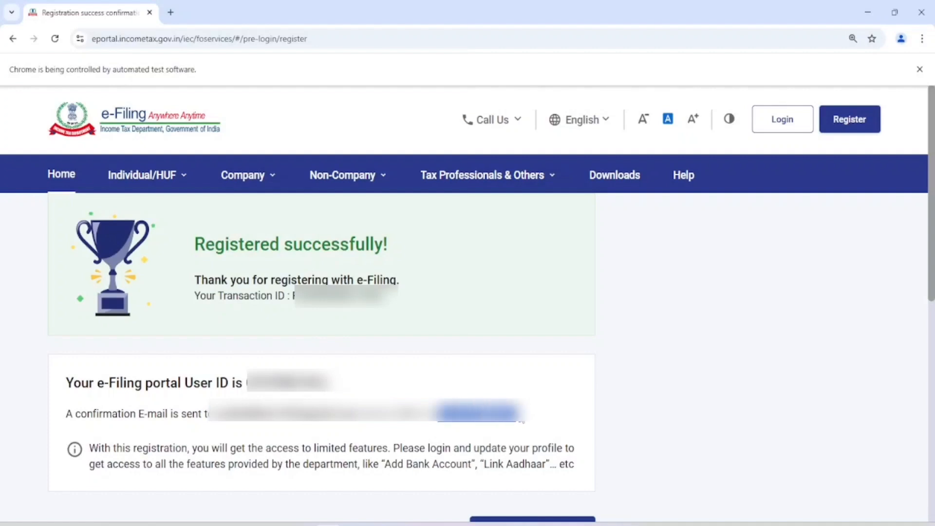
click(745, 346)
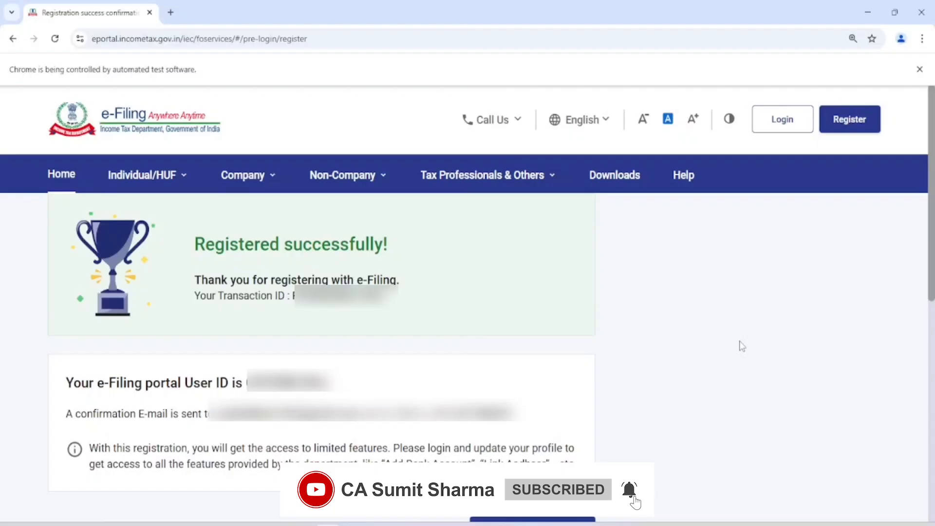
Open the login page, enter the new User ID and continue to the password step.
click(779, 122)
click(228, 380)
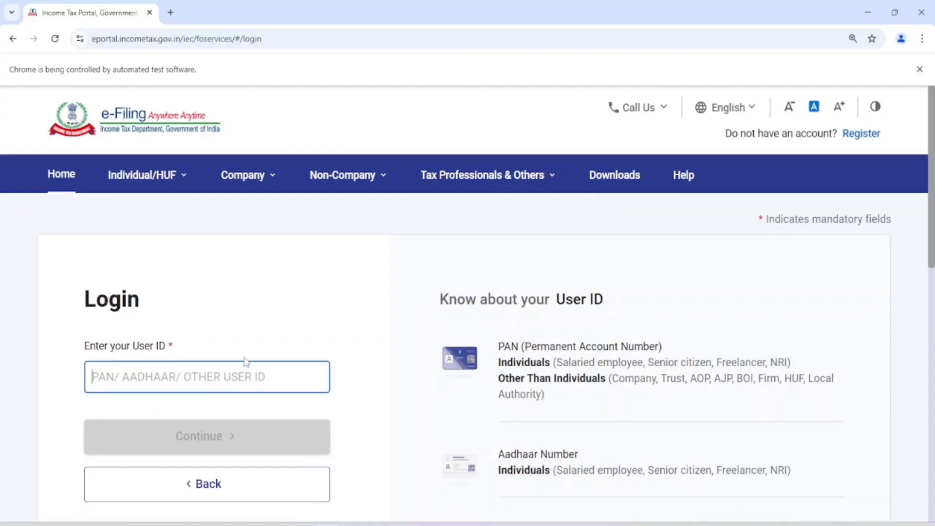
scroll(258, 341, down, 1)
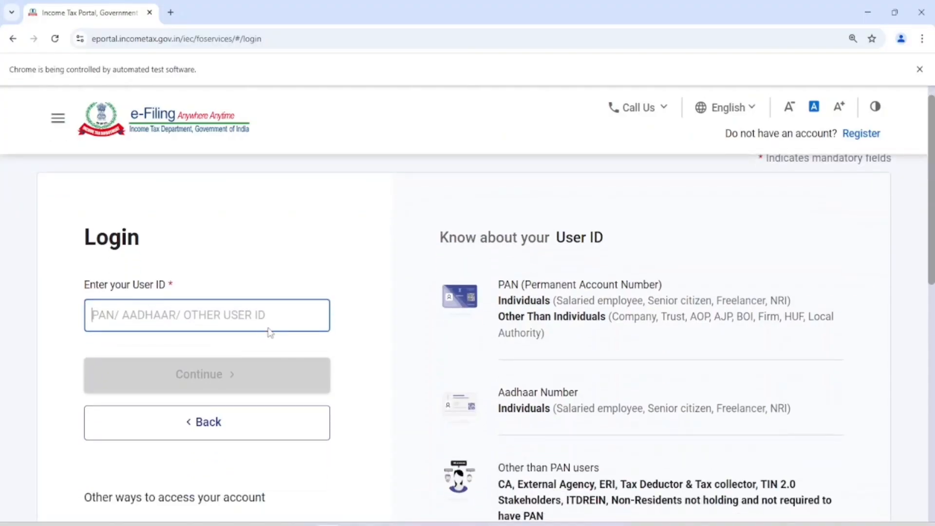
scroll(262, 302, down, 4)
click(209, 204)
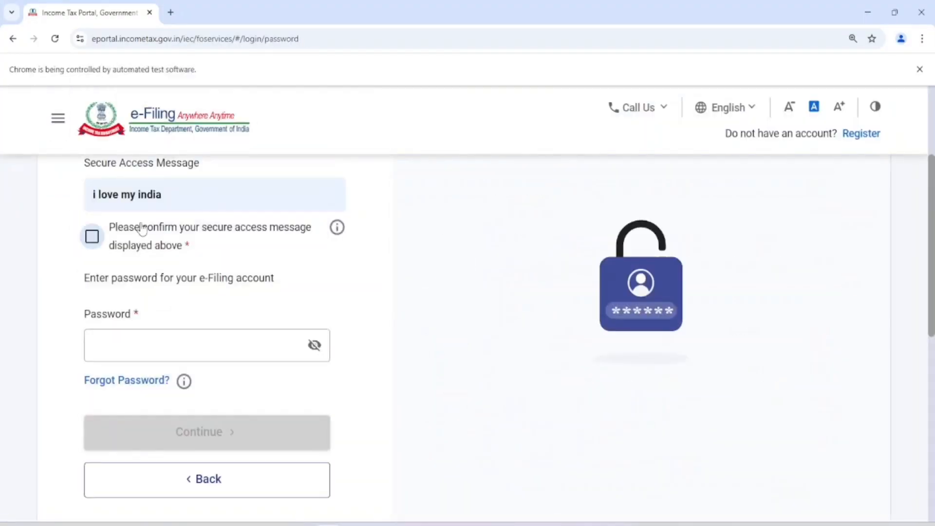
Tick the secure access message confirmation, enter the account password and log in.
click(92, 238)
drag(92, 196, 181, 198)
click(161, 344)
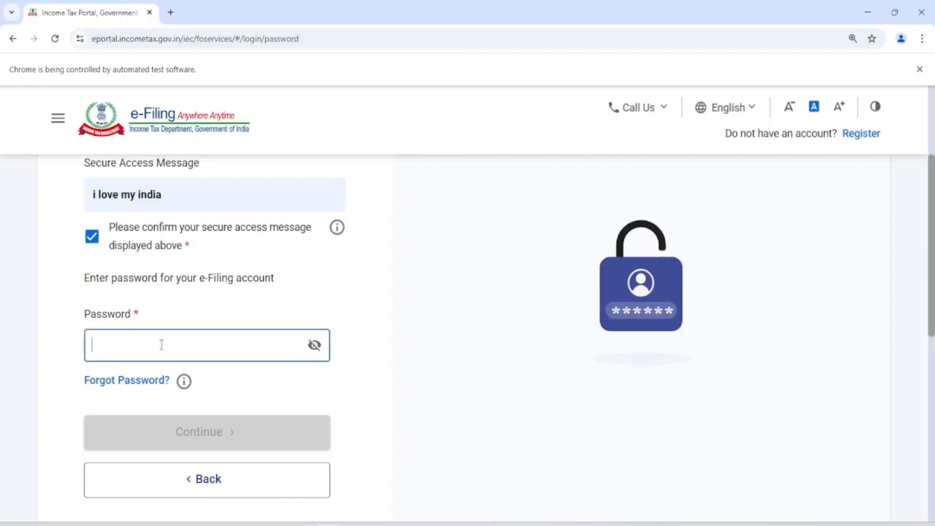
text(•••)
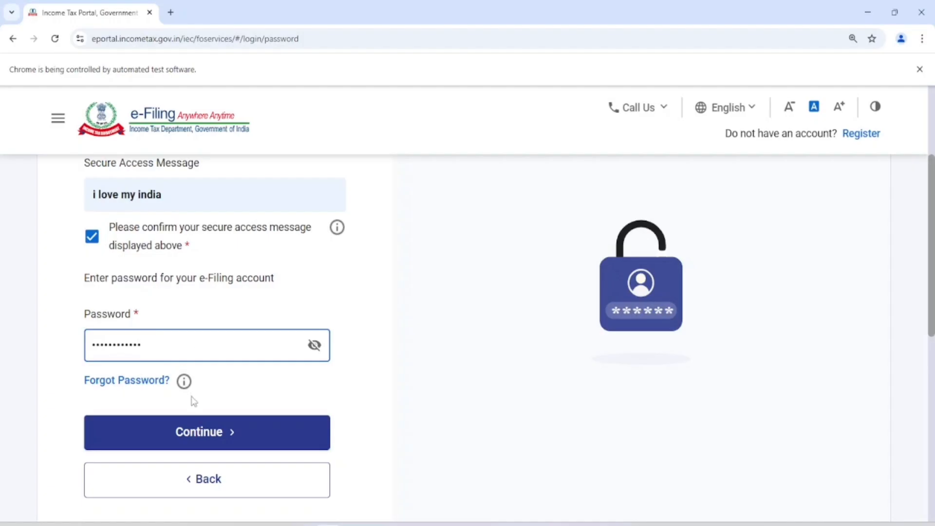
click(193, 419)
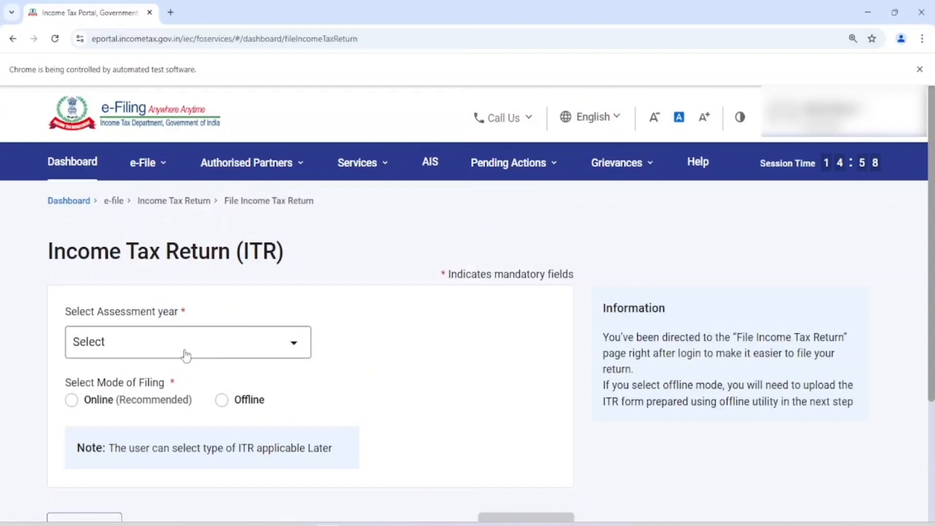
Check the assessment year list, then open AIS and proceed to the Compliance Portal.
click(186, 348)
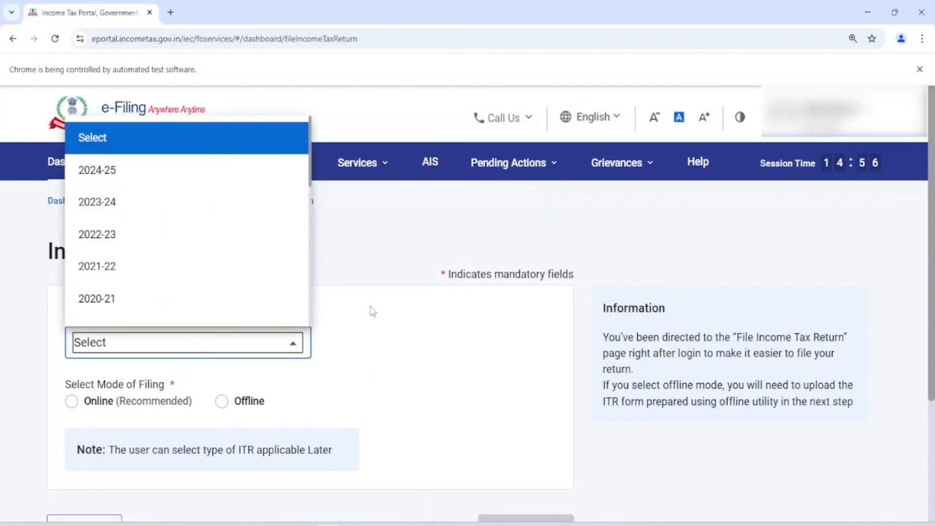
click(403, 314)
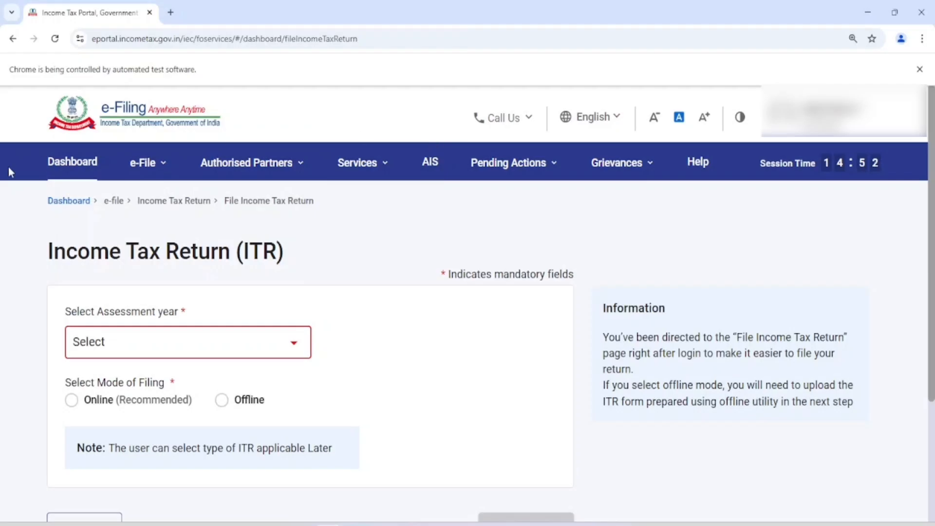
click(251, 163)
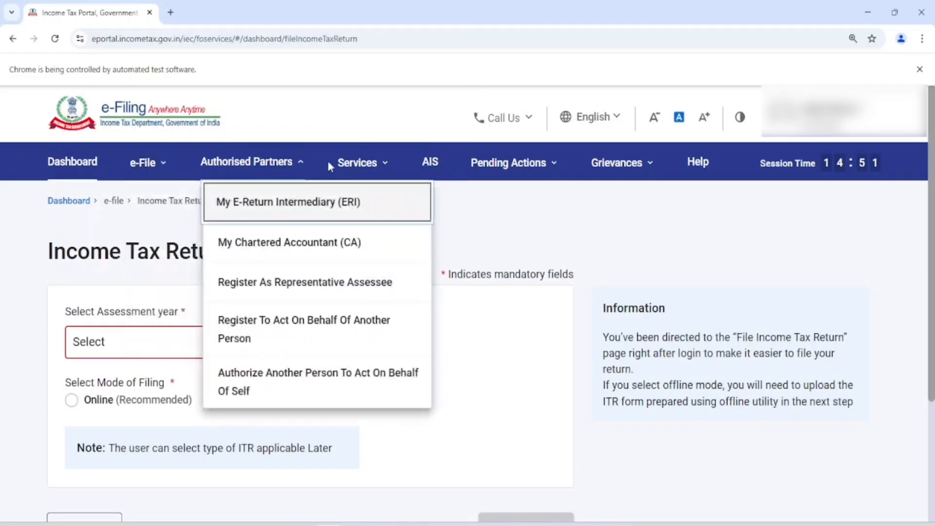
click(430, 165)
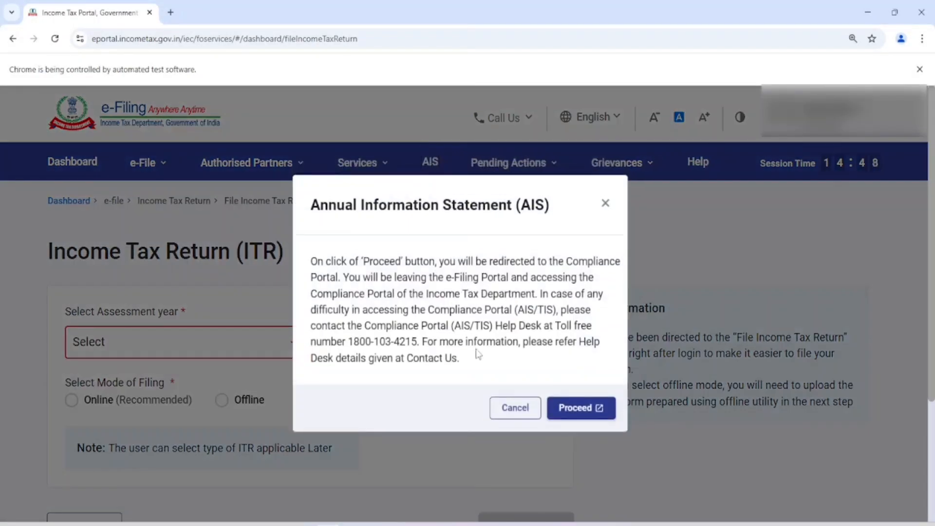
click(574, 407)
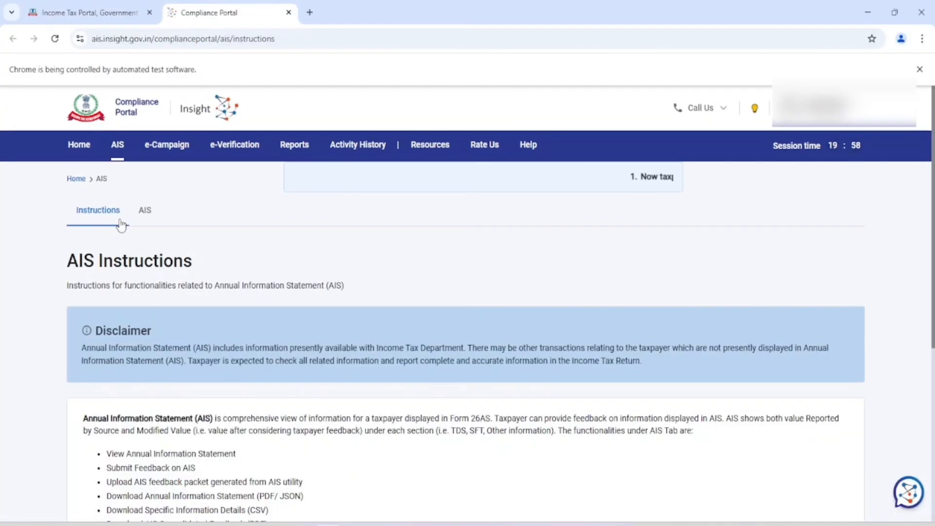
Open the AIS view for F.Y. 2024-25 and review the Taxpayer Information Summary, which shows no records.
click(145, 214)
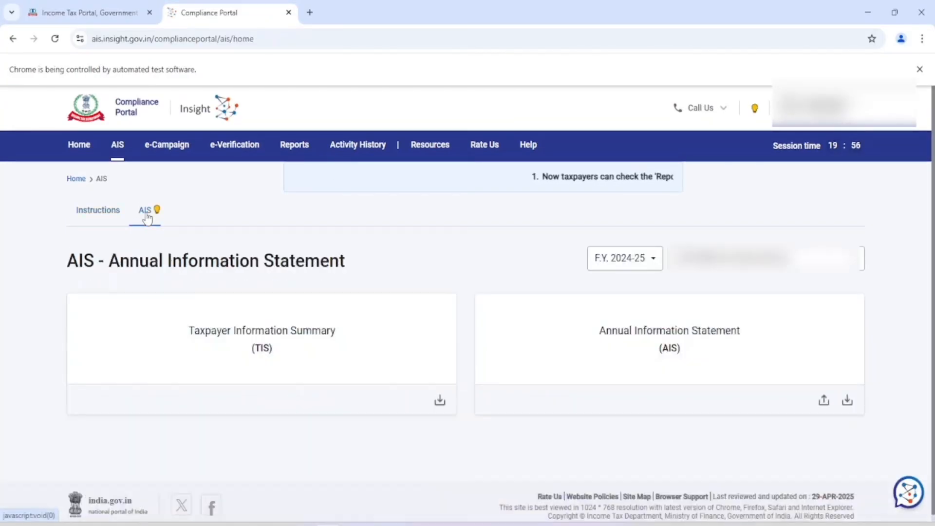
click(638, 265)
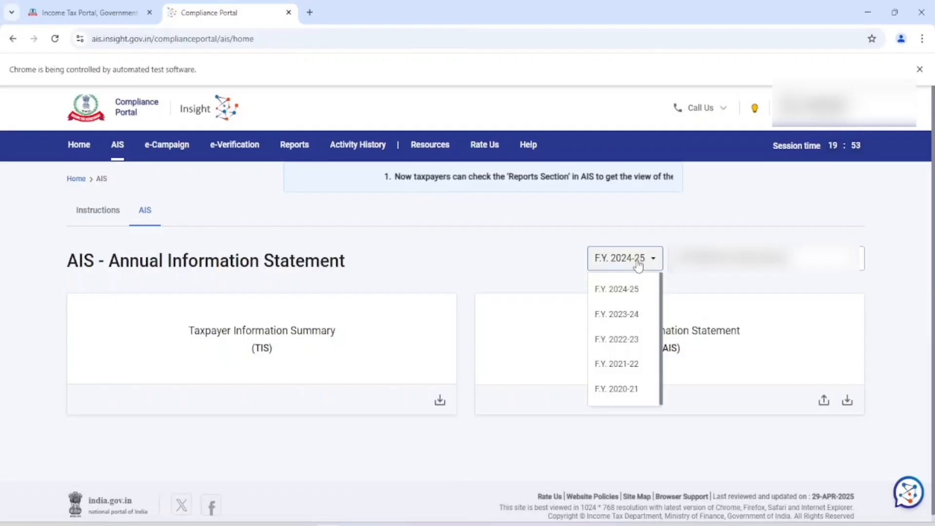
click(638, 266)
click(638, 266)
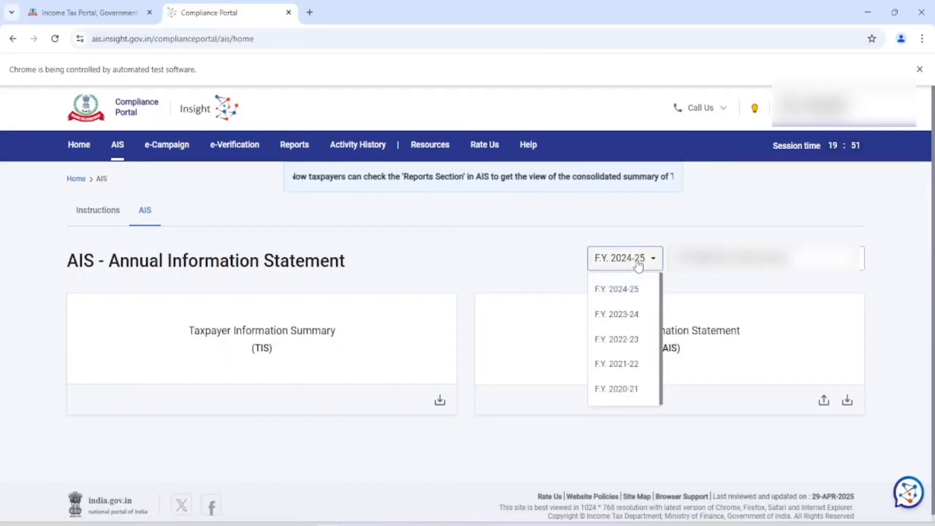
click(638, 266)
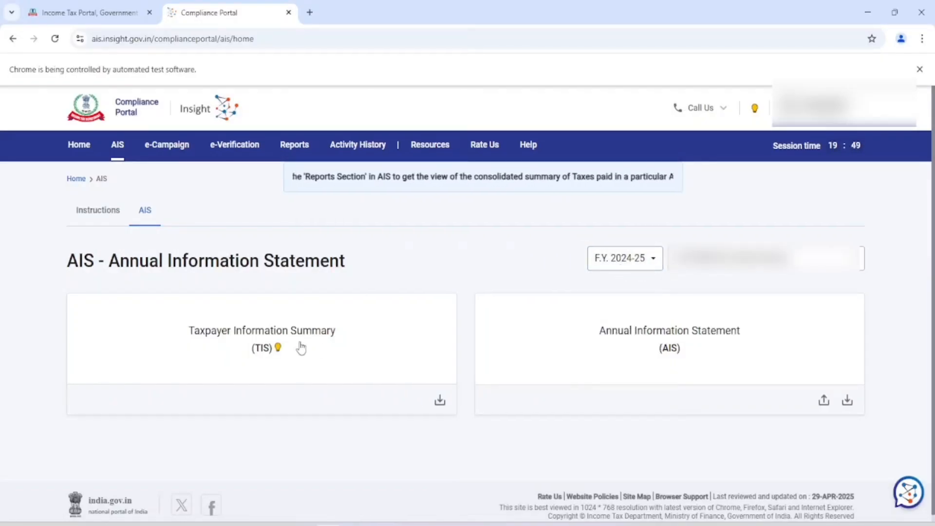
click(211, 335)
scroll(213, 336, down, 2)
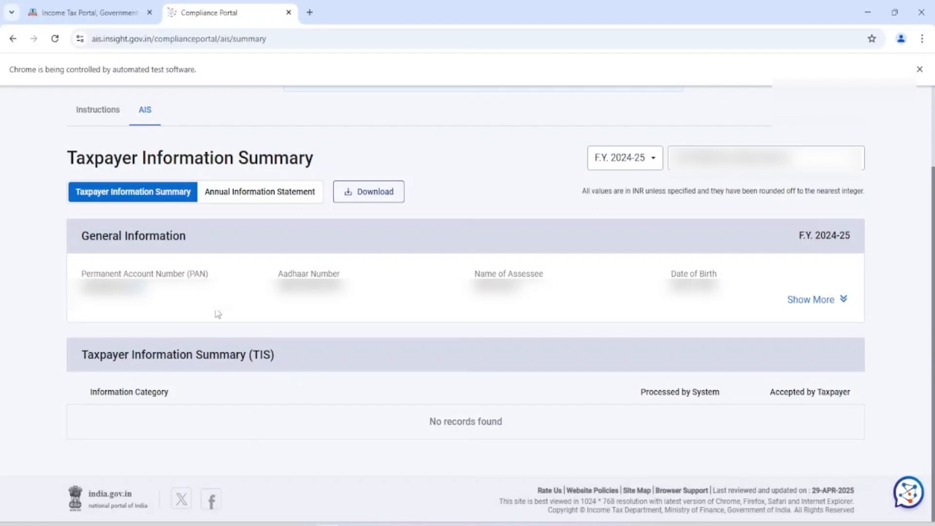
click(288, 13)
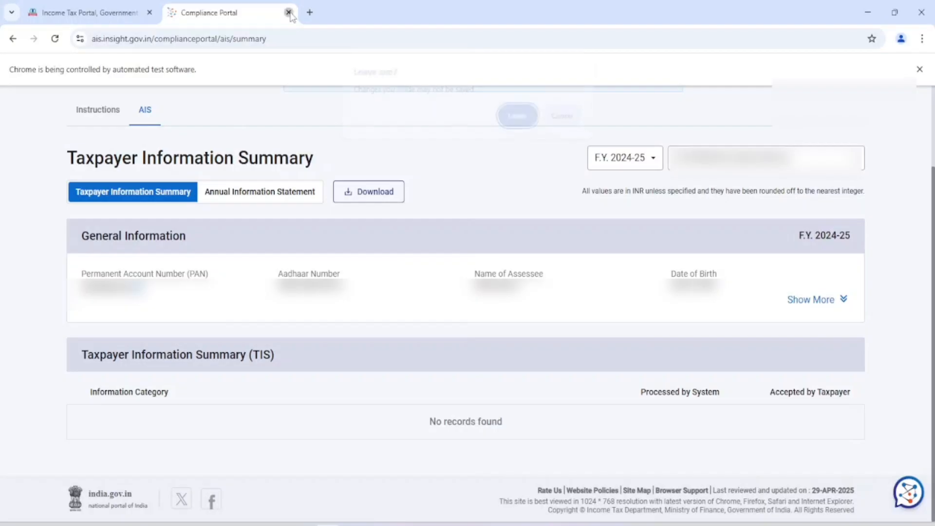
Leave the Compliance Portal and open View Form 26AS under e-File > Income Tax Returns, confirming to TRACES.
click(516, 116)
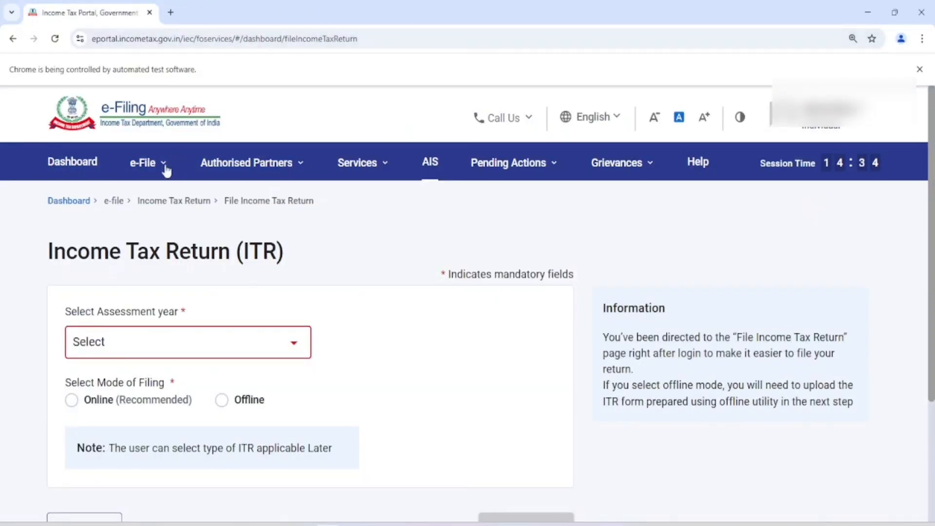
mouse_move(152, 174)
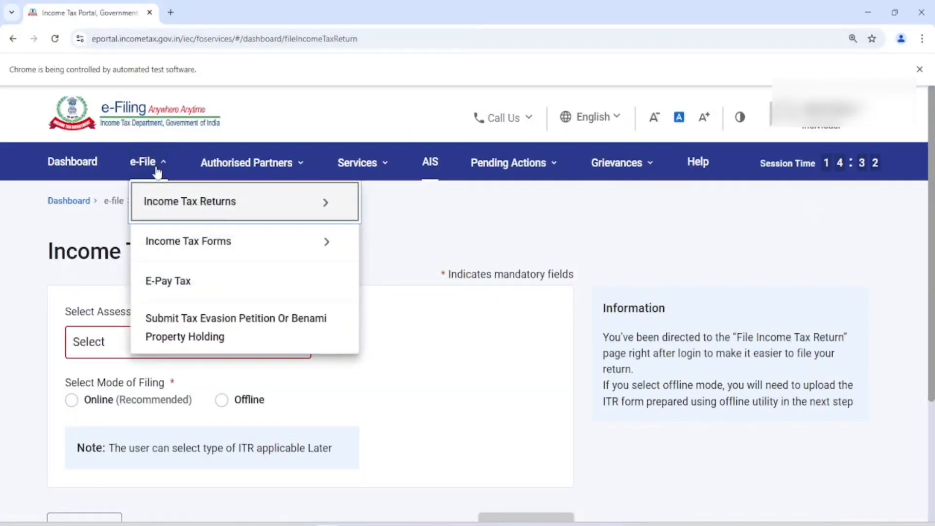
mouse_move(180, 203)
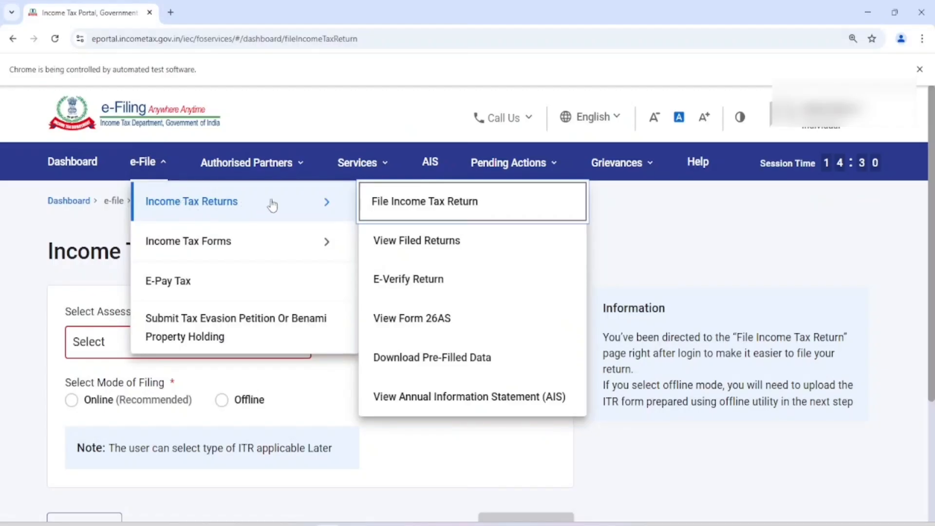
click(422, 319)
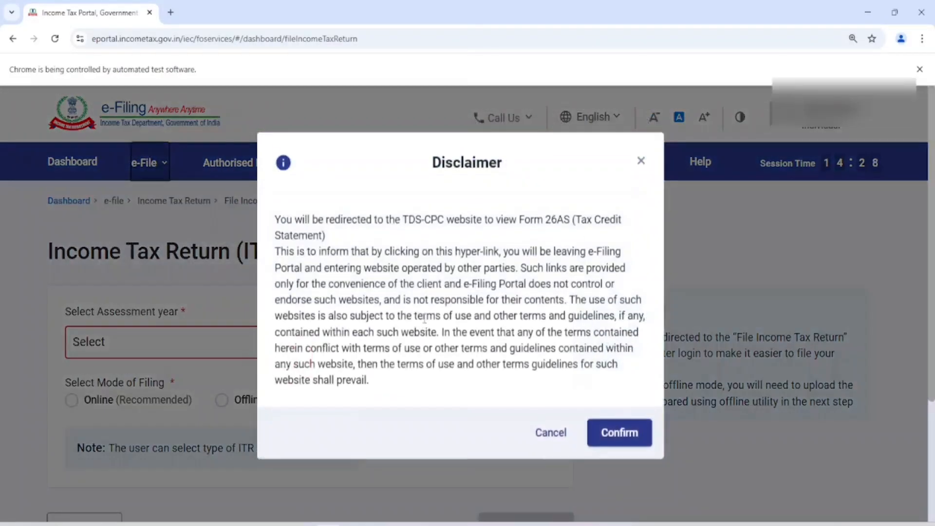
click(618, 438)
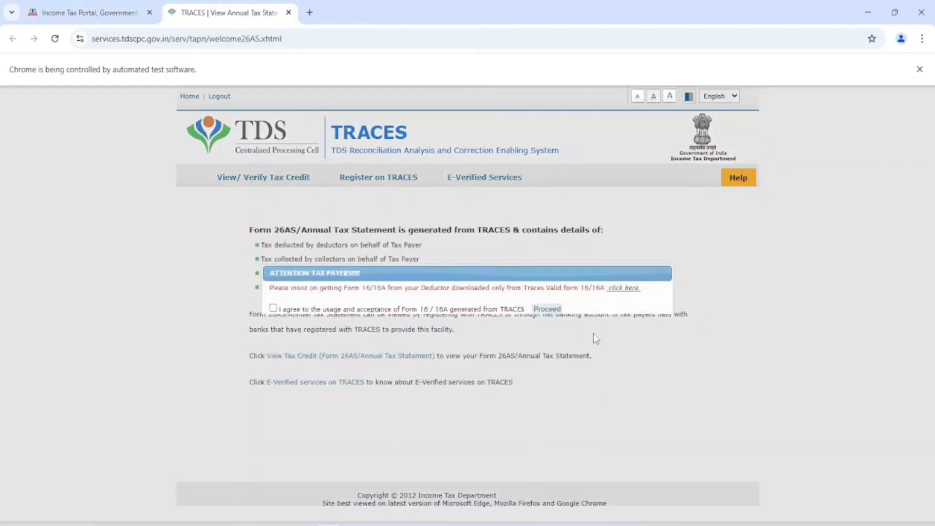
Enlarge the TRACES page, accept the Form 16/16A usage terms, and open View Tax Credit.
key(ctrl+plus)
key(ctrl+plus)
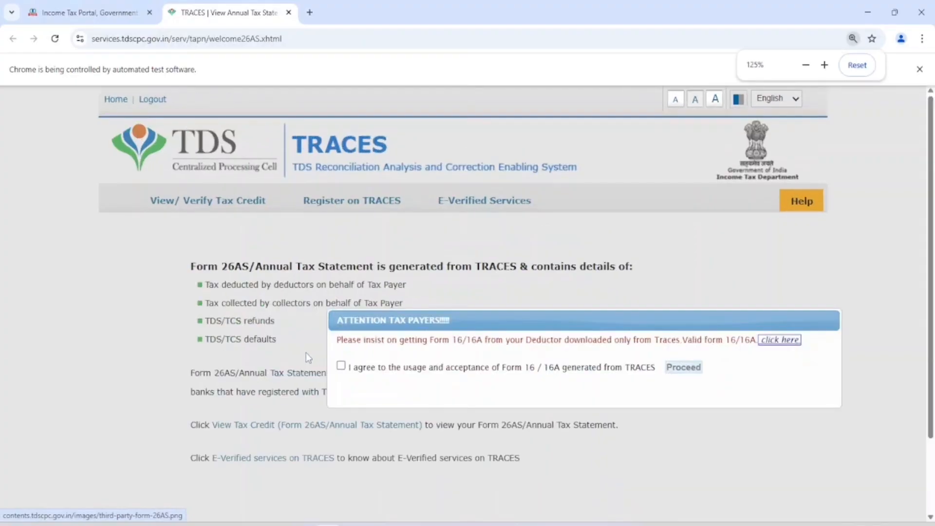
click(340, 365)
click(686, 367)
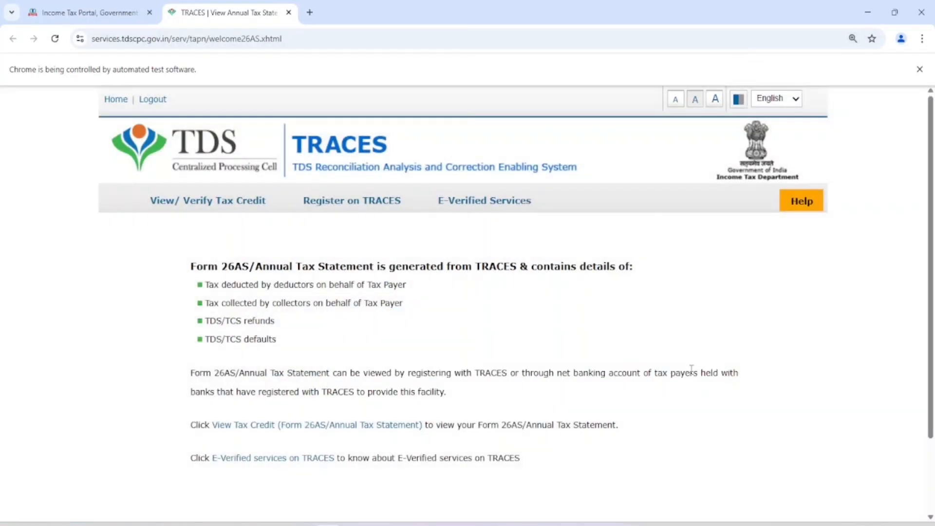
click(272, 434)
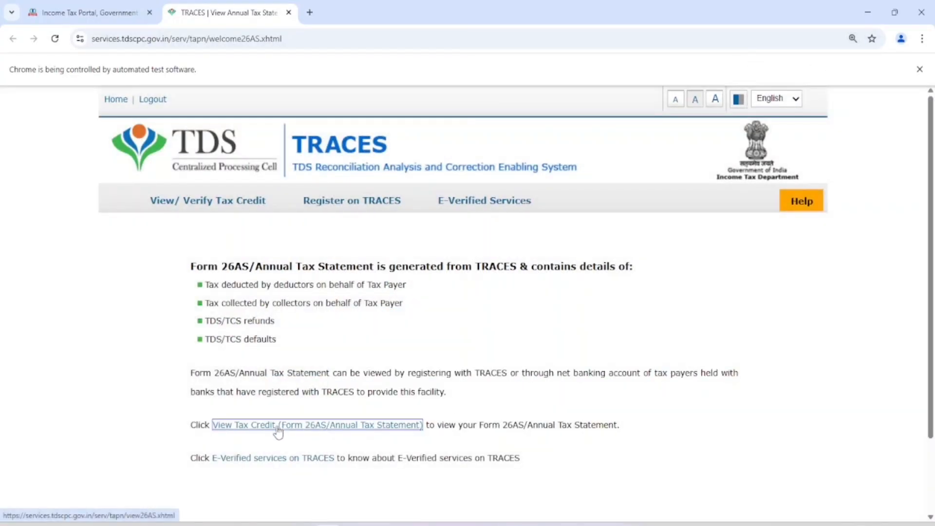
View Form 26AS for assessment year 2025-26 as HTML and scroll through its empty parts.
click(514, 280)
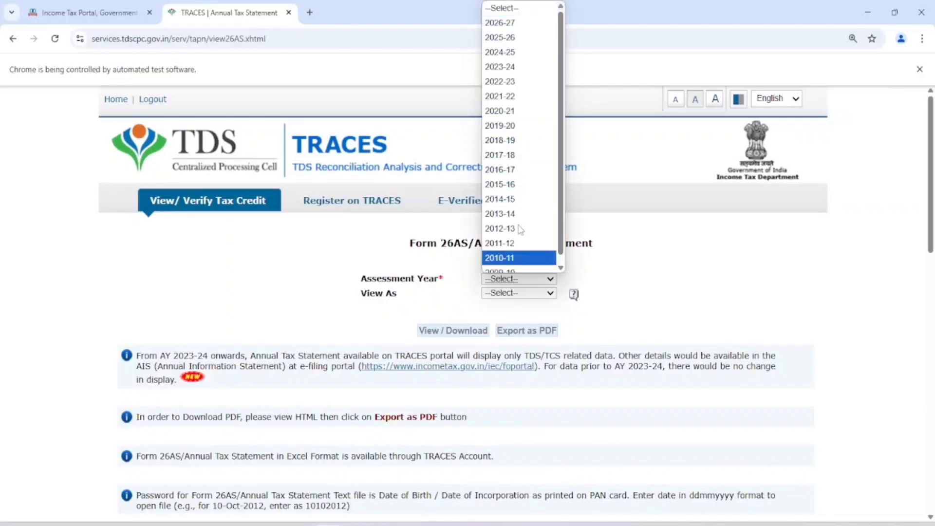
click(511, 39)
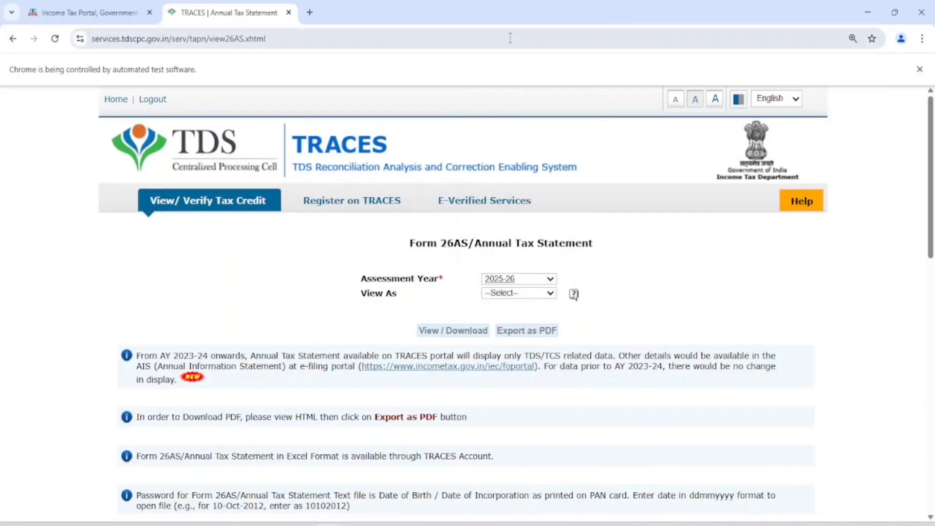
click(514, 295)
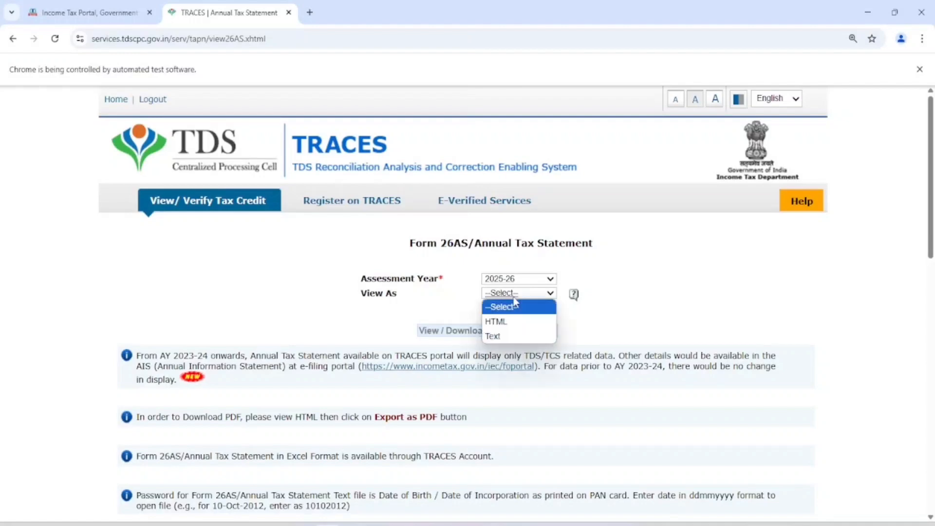
click(501, 320)
click(456, 331)
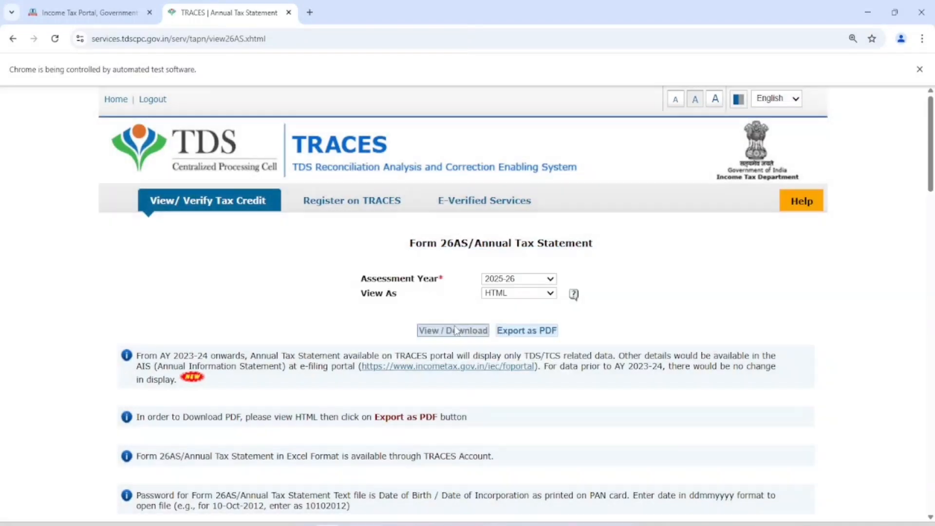
scroll(456, 331, down, 9)
scroll(564, 258, down, 4)
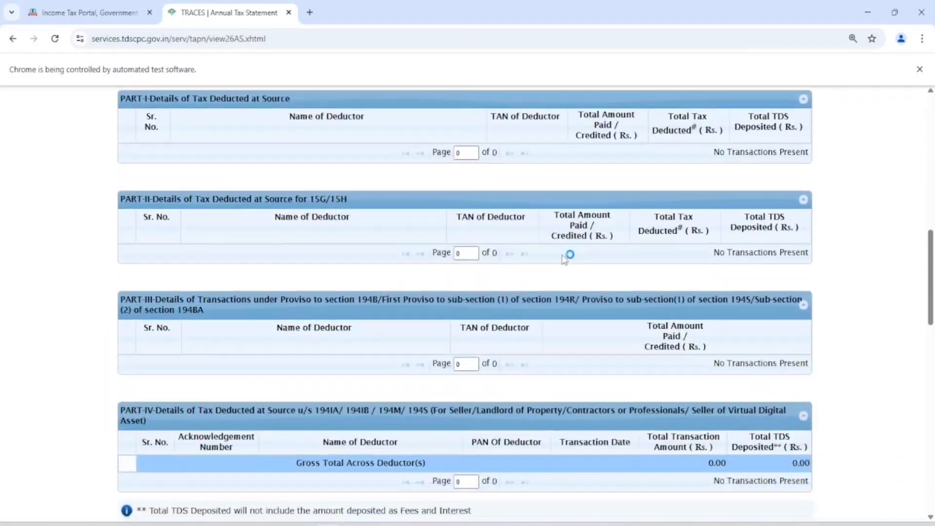